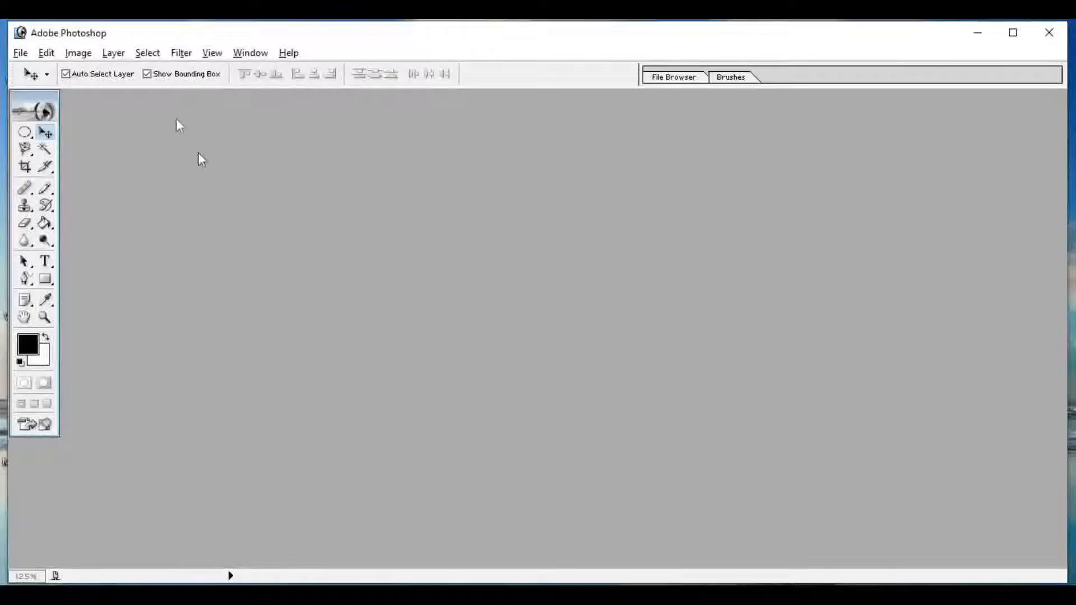
Open the 774091 JPG portrait of the girl on a dark background from the Downloads folder
left_click(21, 53)
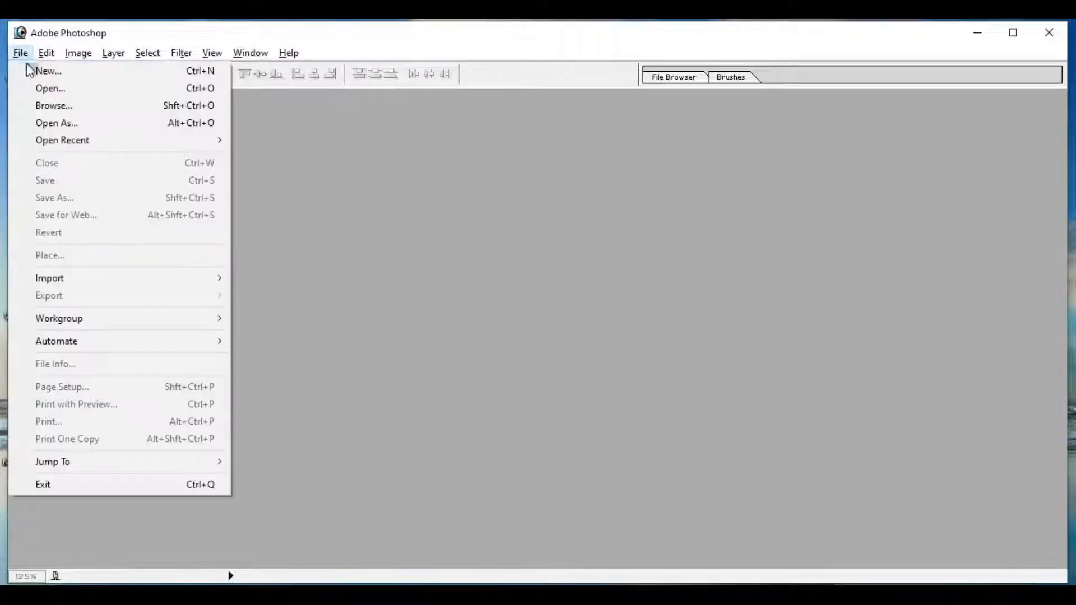
left_click(31, 87)
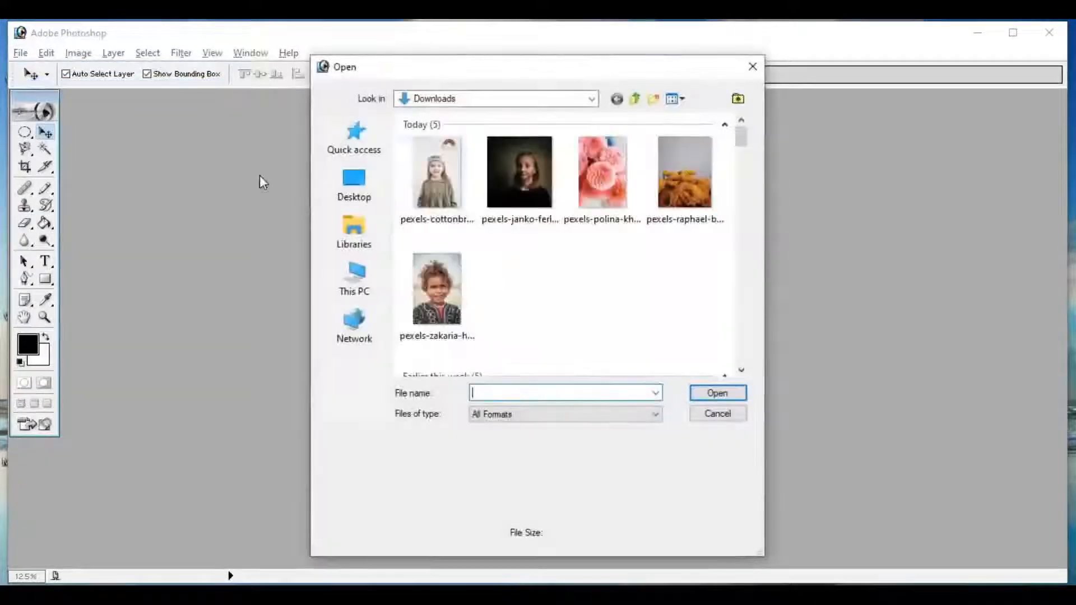
left_click(511, 185)
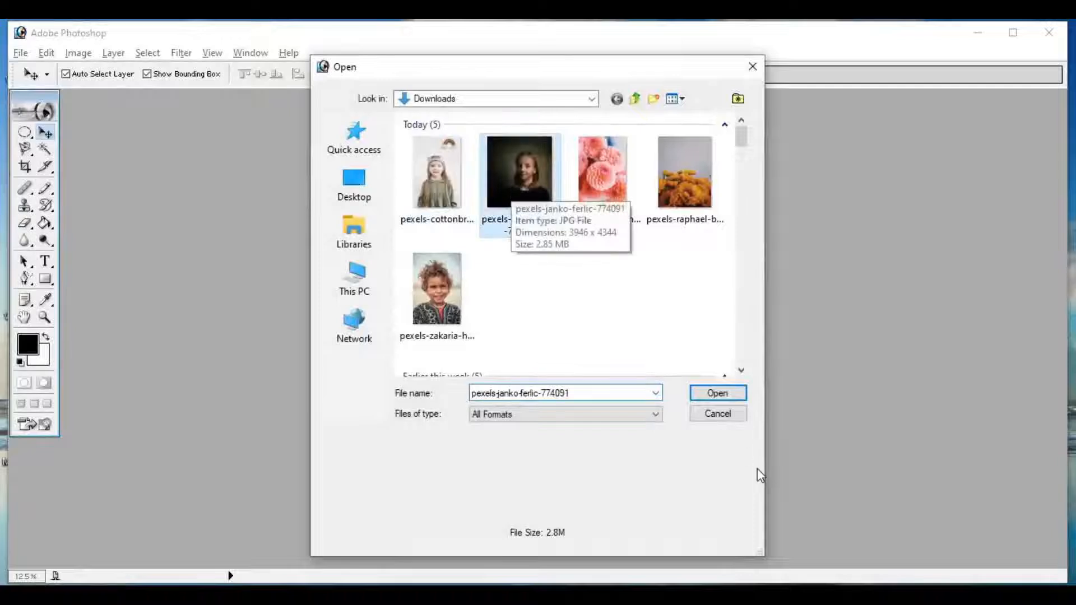
left_click(717, 393)
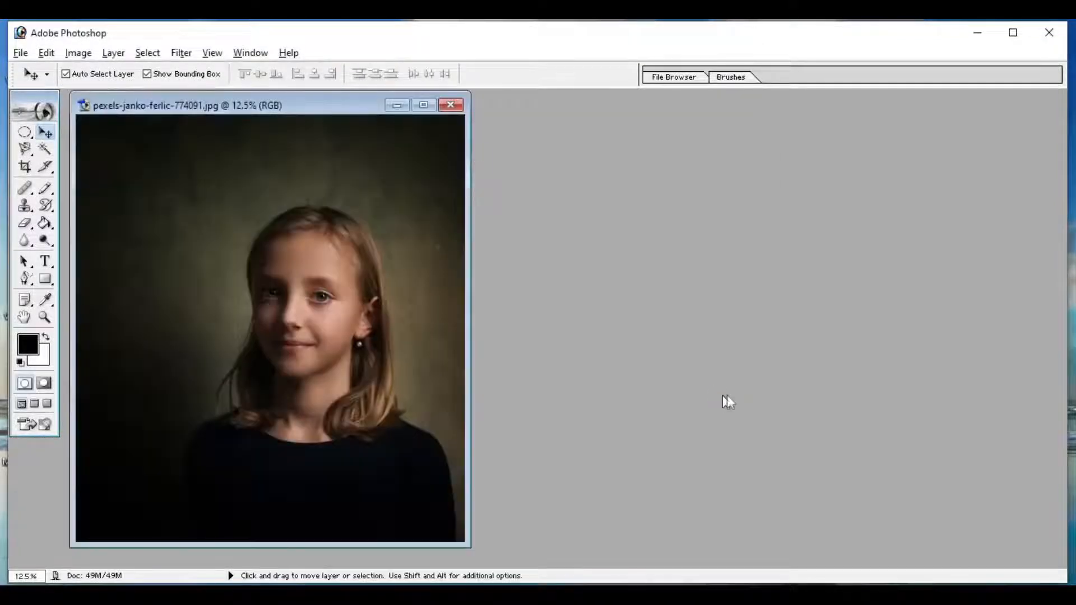
key("ctrl+o")
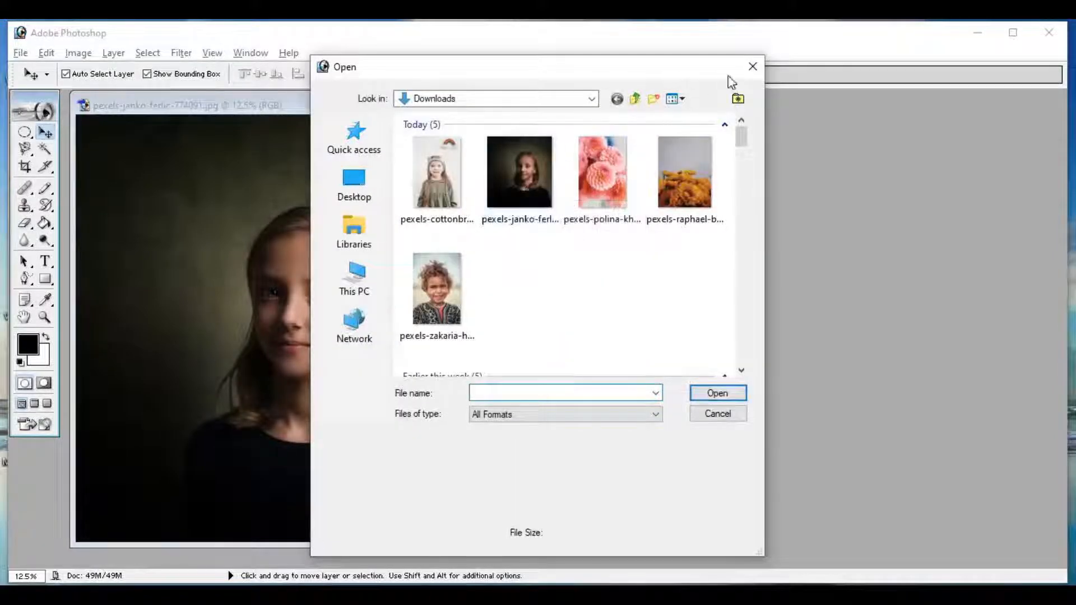
left_click(753, 67)
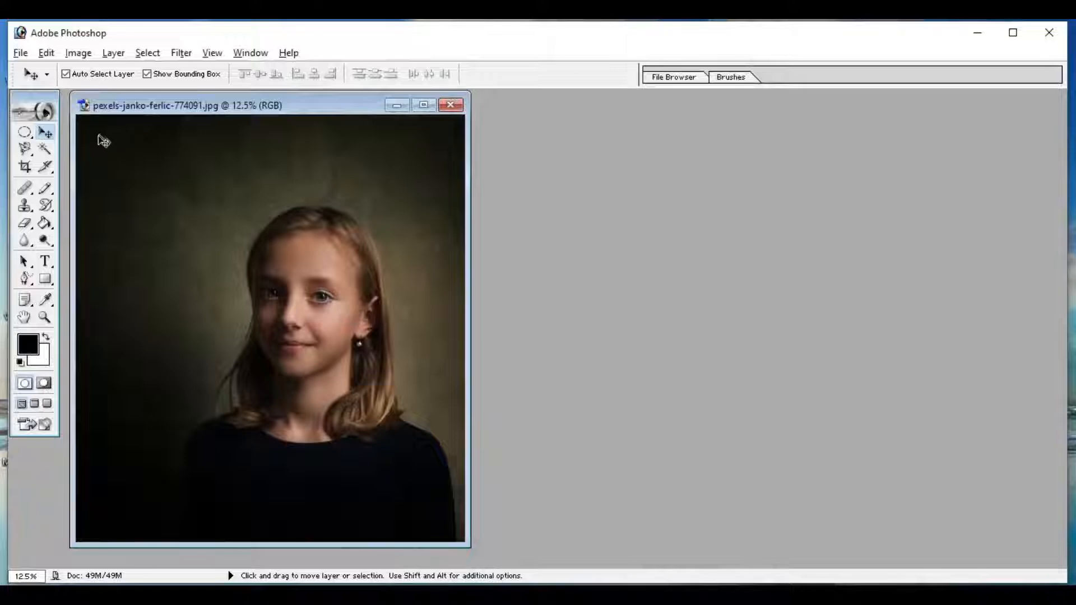
Set up the Crop tool with a width of 3 cm, a height of 5 cm and a resolution of 200 pixels/cm
left_click(24, 168)
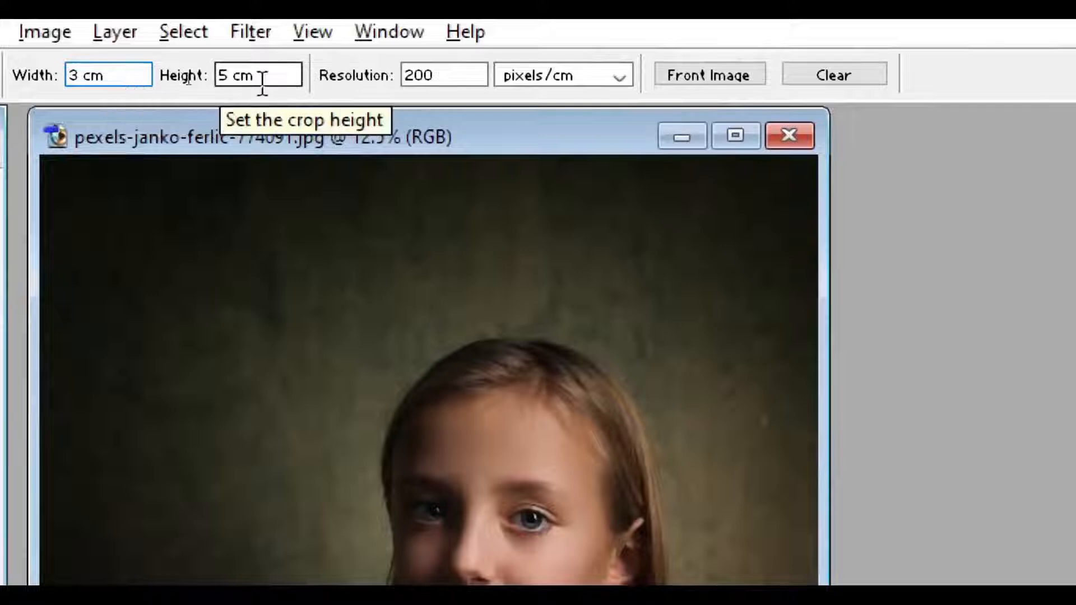
left_click(290, 71)
left_click(451, 76)
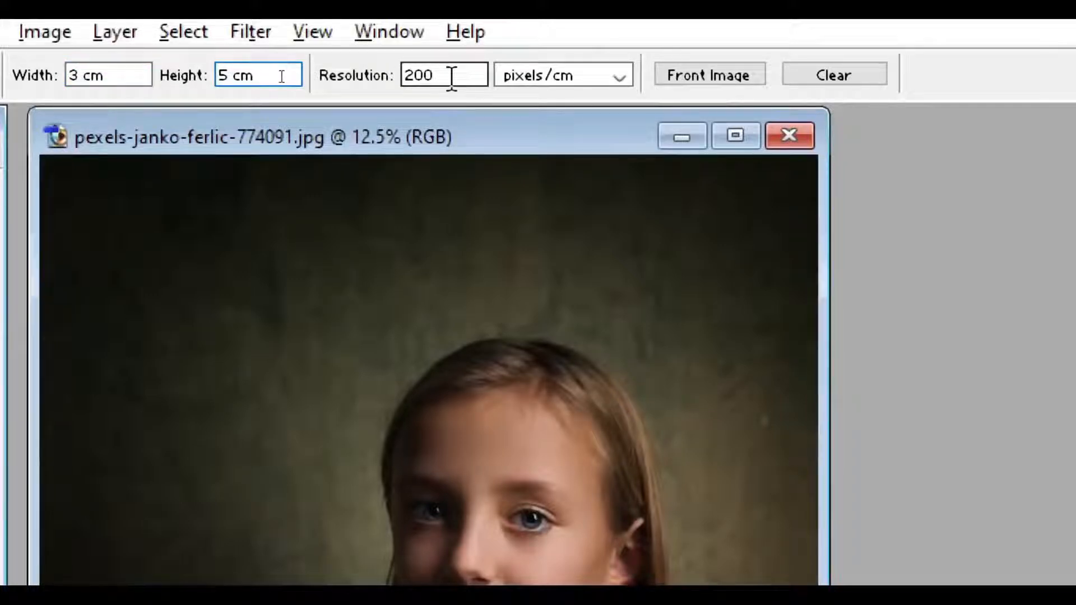
left_click(618, 75)
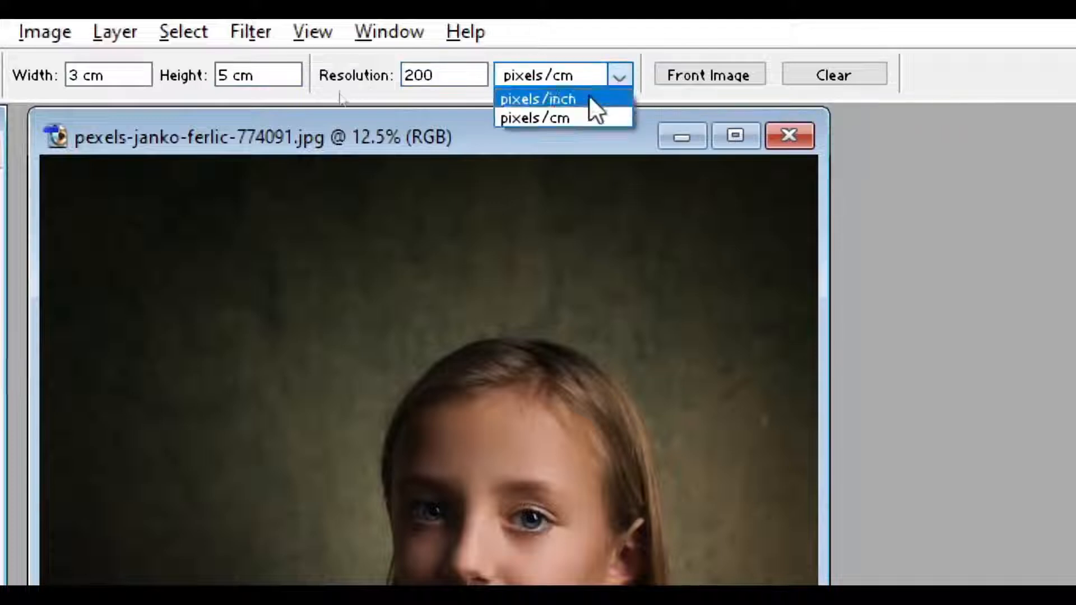
left_click(564, 117)
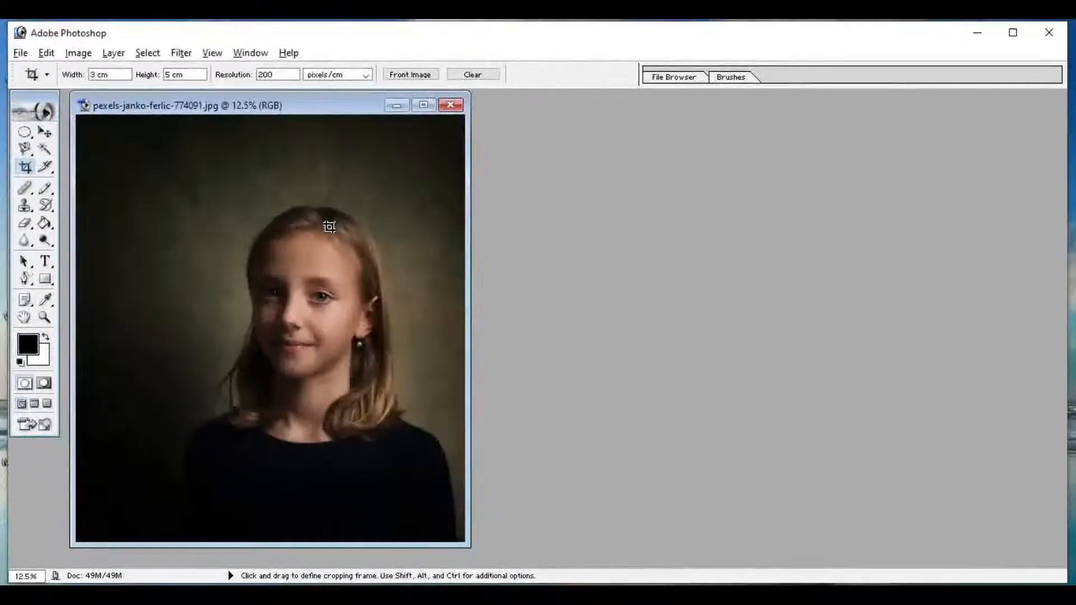
Crop the portrait to a frame around the girl's head and shoulders, from the top of her hair to below the chest
left_click_drag(213, 212, 257, 321)
left_click_drag(353, 408, 474, 508)
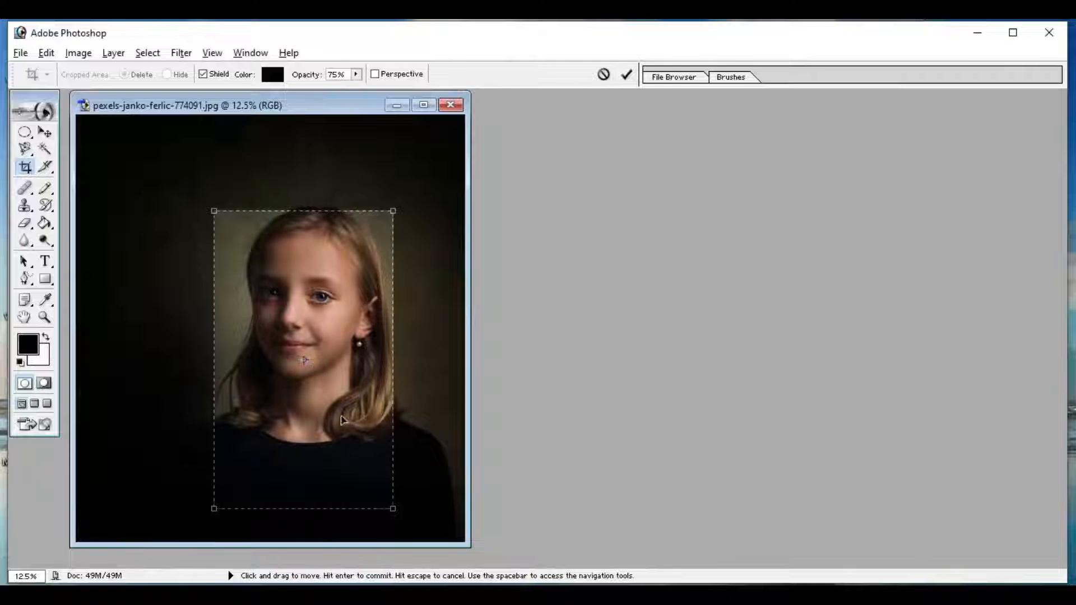
left_click_drag(343, 420, 348, 419)
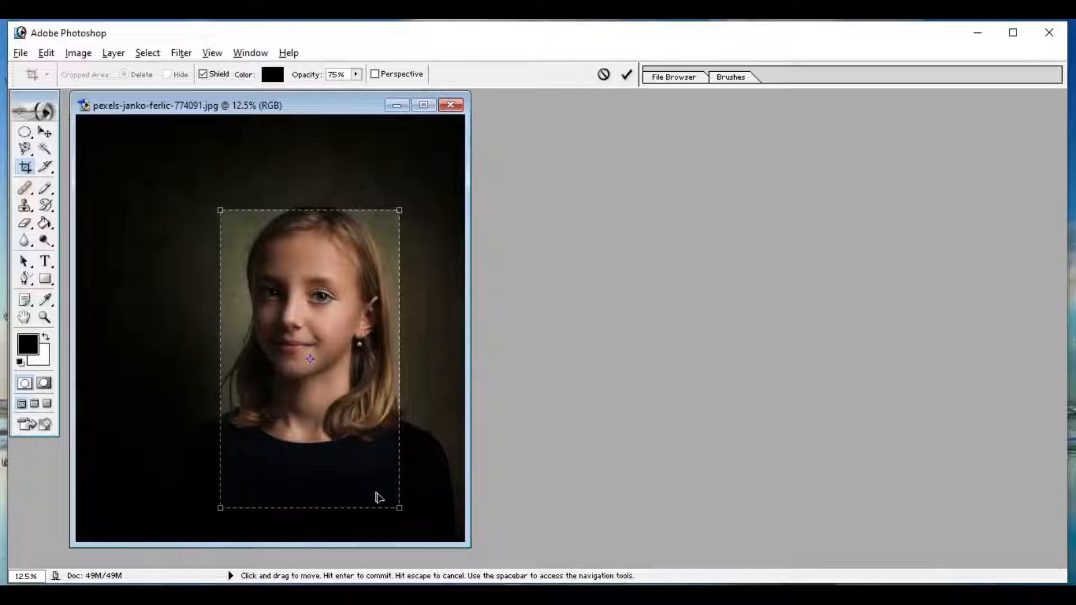
left_click_drag(396, 506, 413, 525)
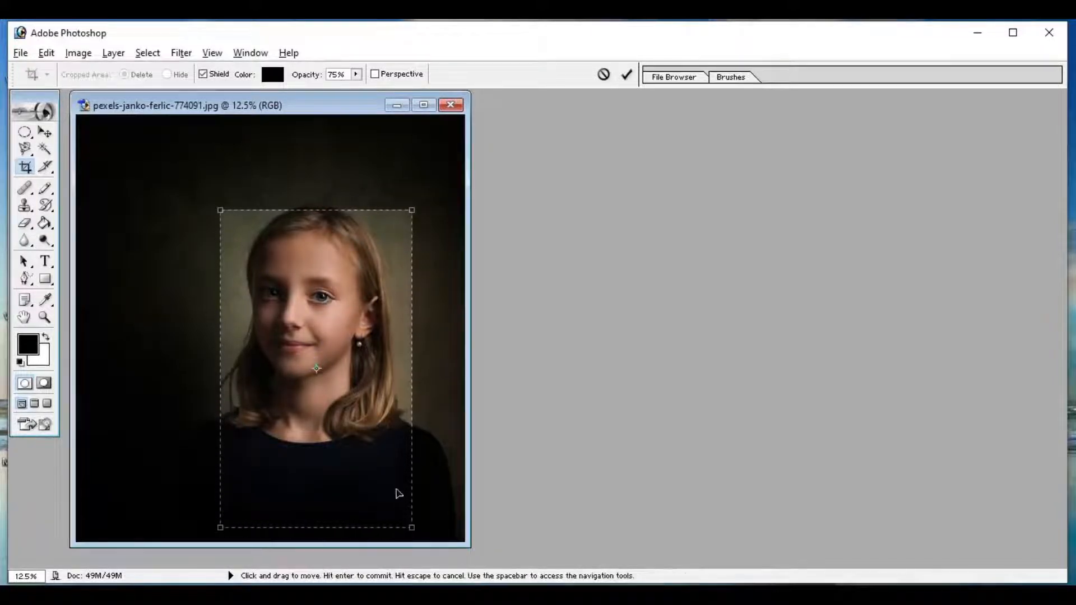
left_click_drag(361, 456, 356, 457)
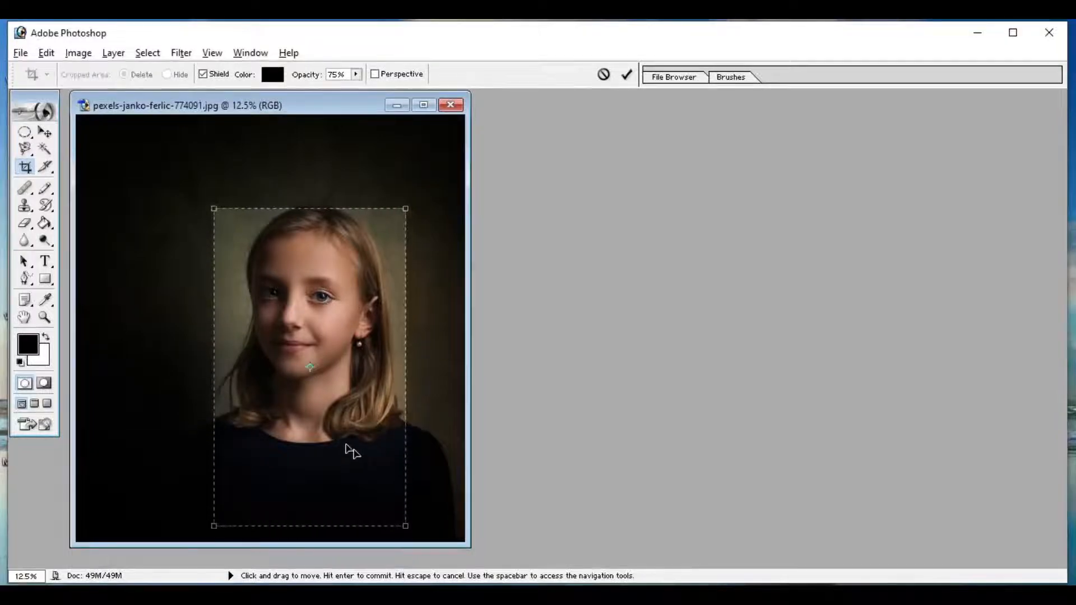
left_click(45, 133)
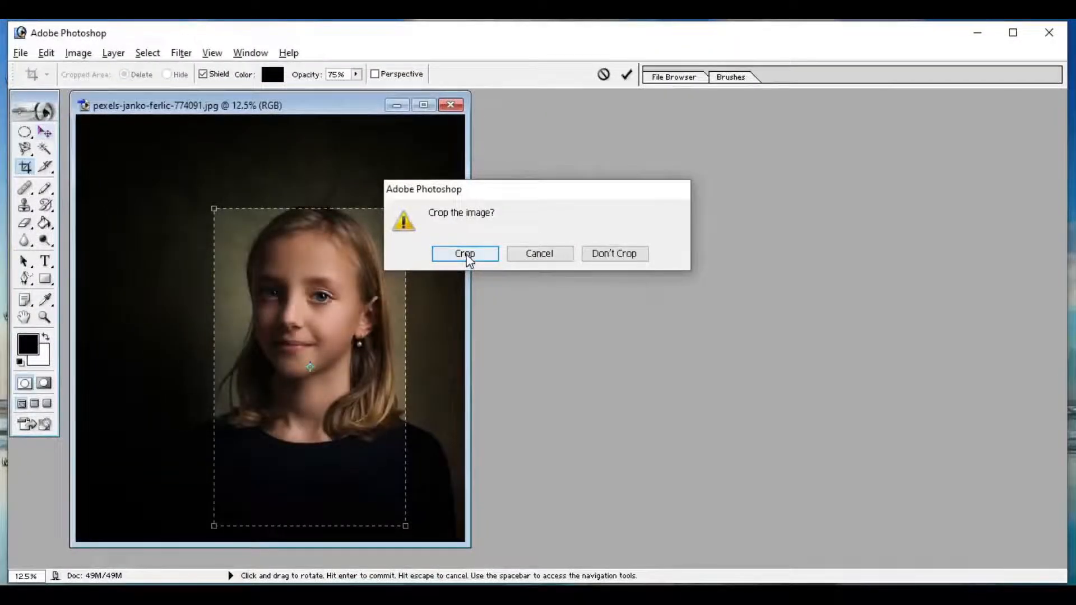
left_click(465, 254)
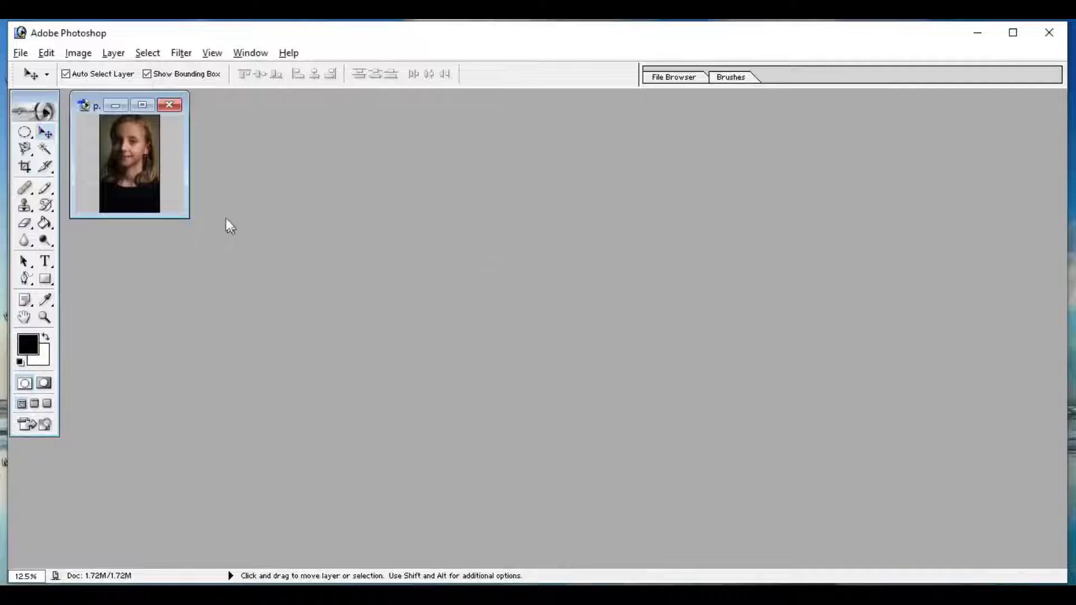
Maximize the image window and brighten the cropped photo with an RGB Curves point at input 95, output 138
left_click_drag(93, 100, 822, 120)
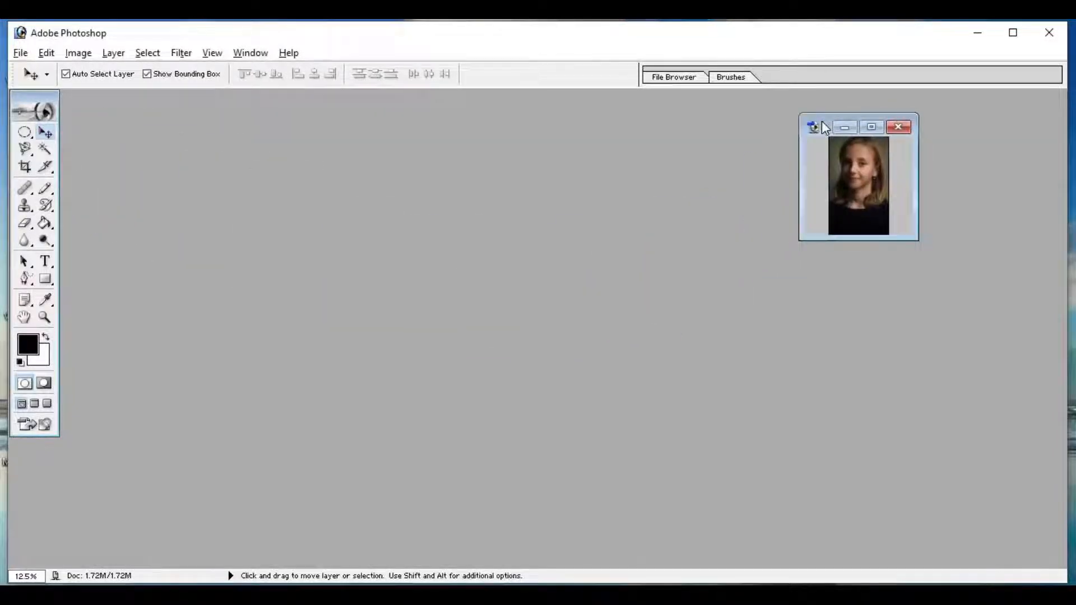
left_click(872, 127)
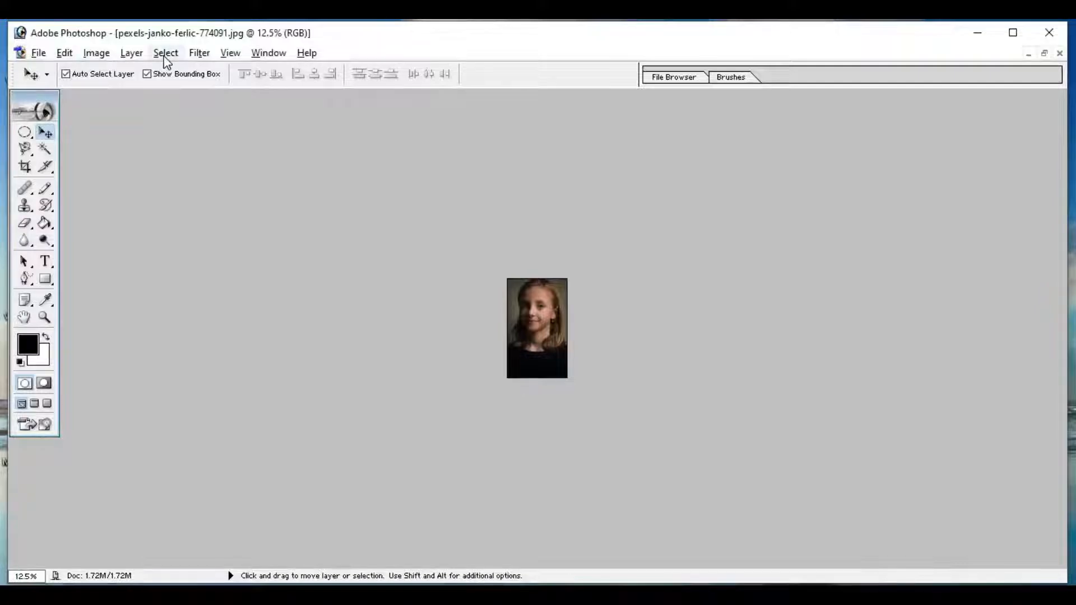
left_click(96, 55)
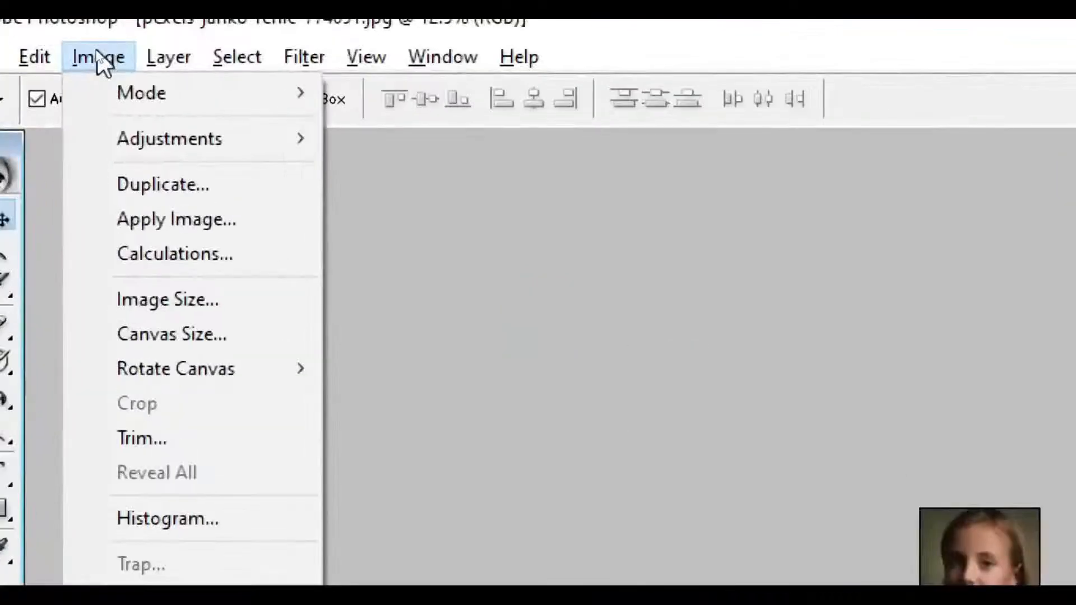
mouse_move(142, 139)
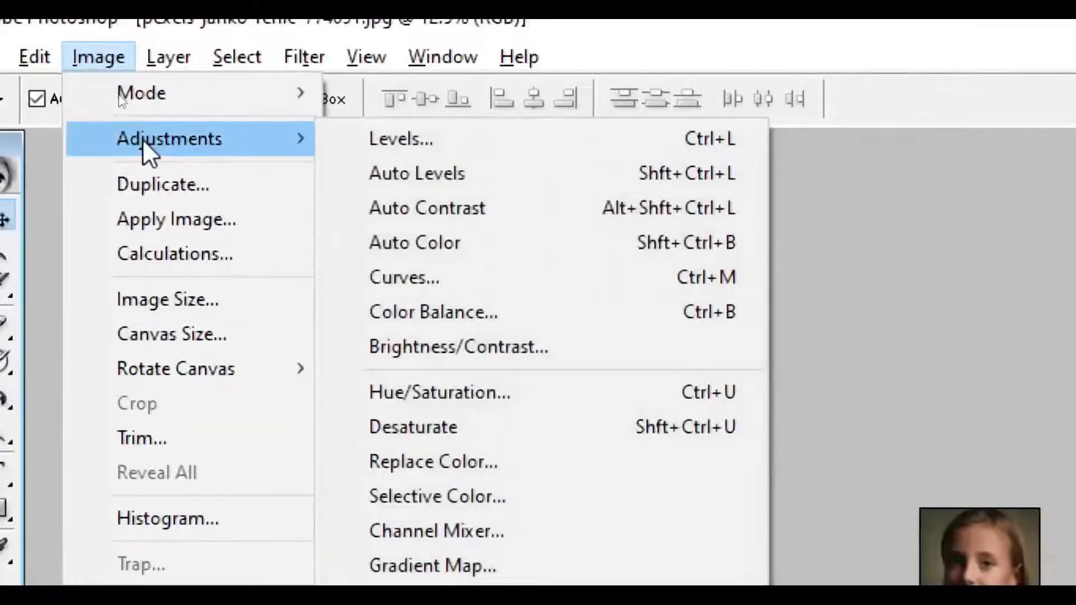
left_click(439, 276)
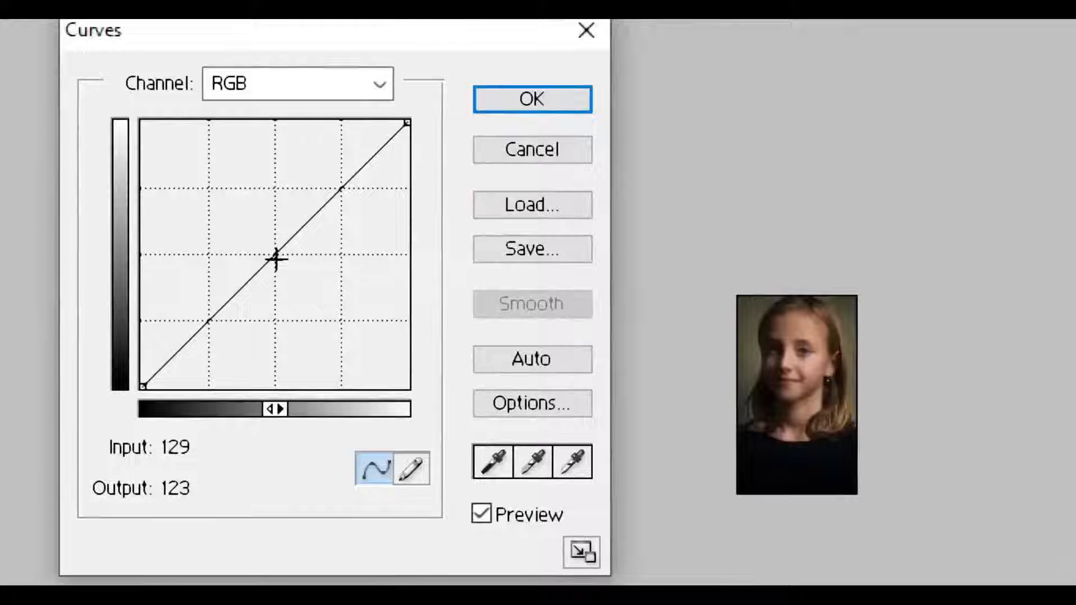
left_click_drag(276, 259, 240, 242)
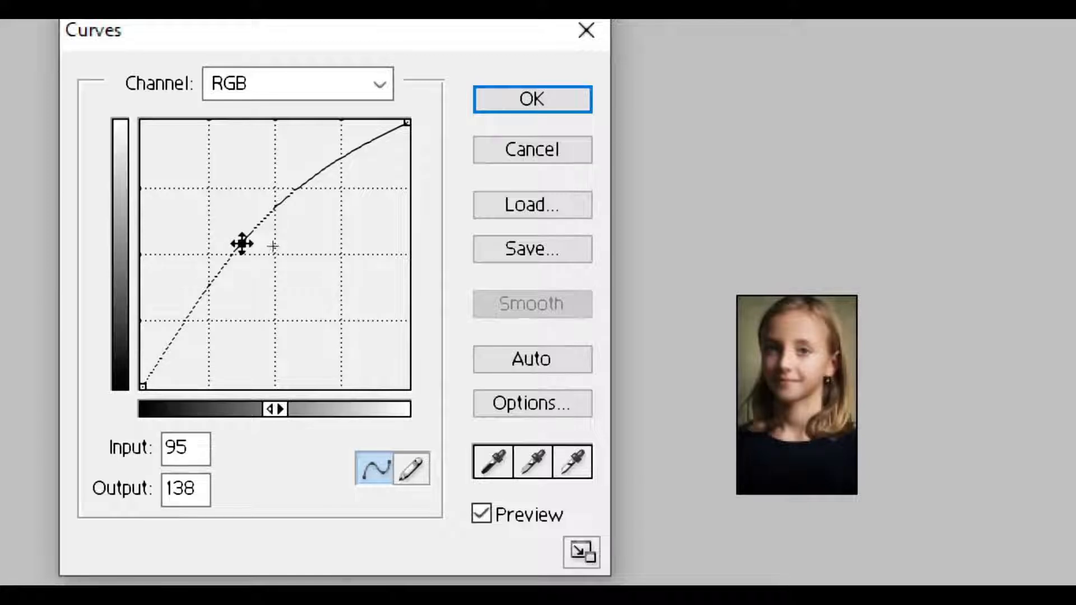
left_click(507, 104)
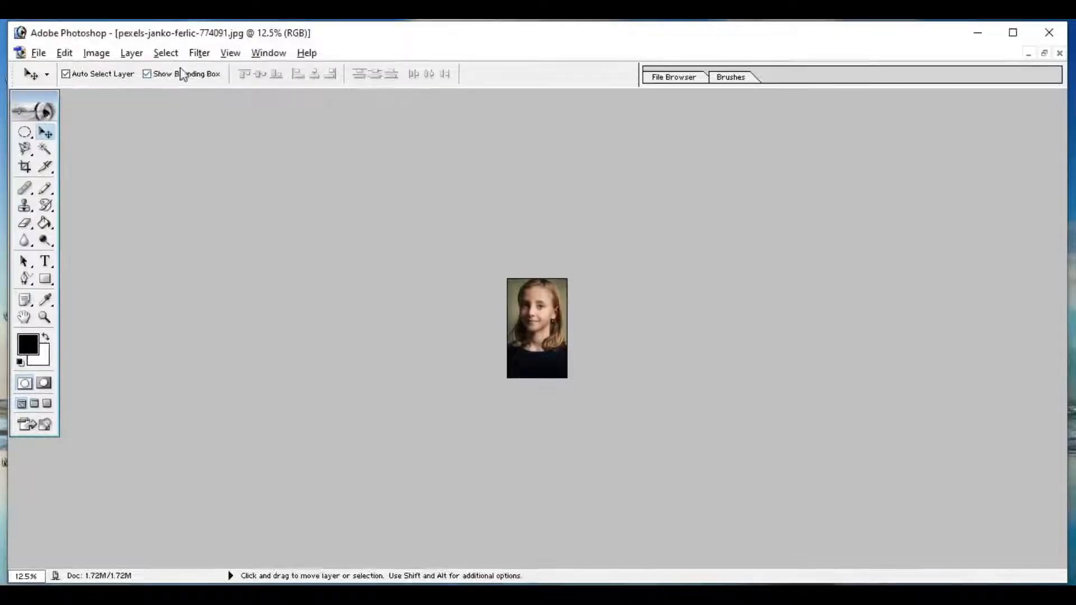
Select the whole photo and choose bright green 0CF122 as the color for its stroke
left_click(167, 53)
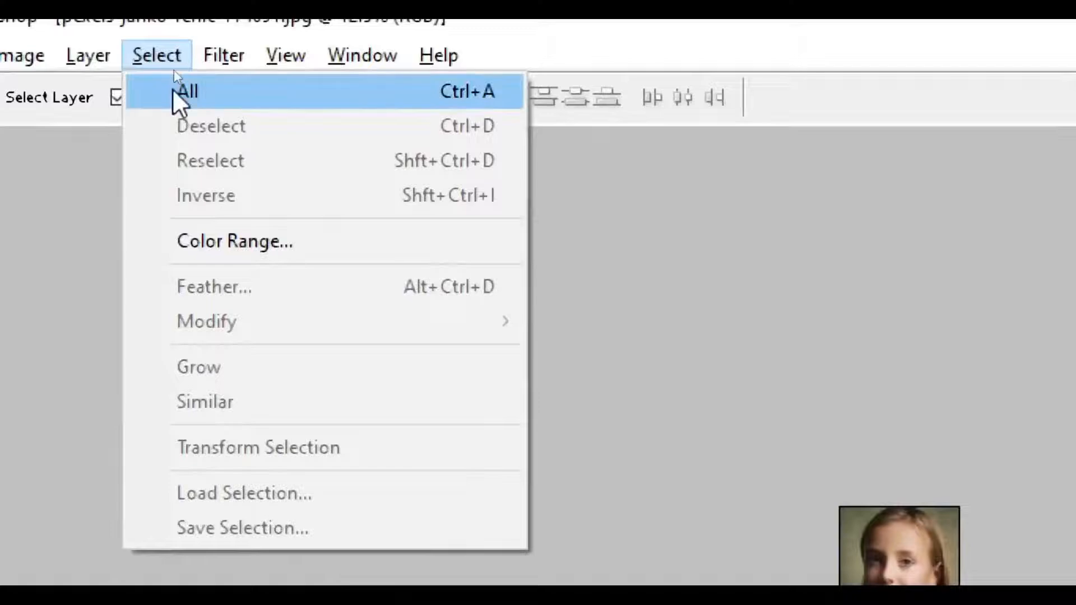
left_click(173, 90)
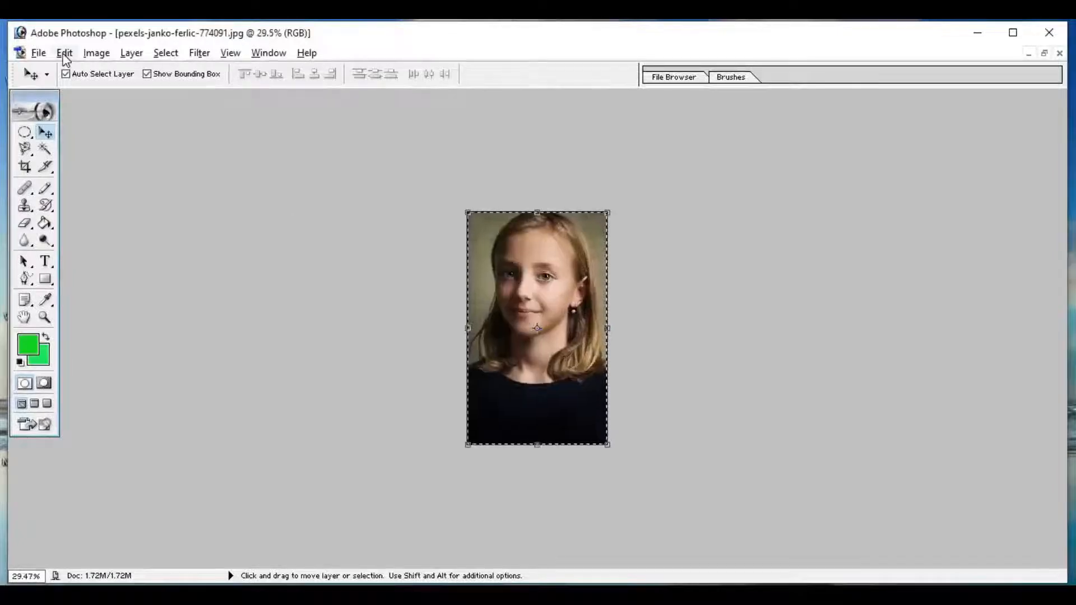
left_click(65, 53)
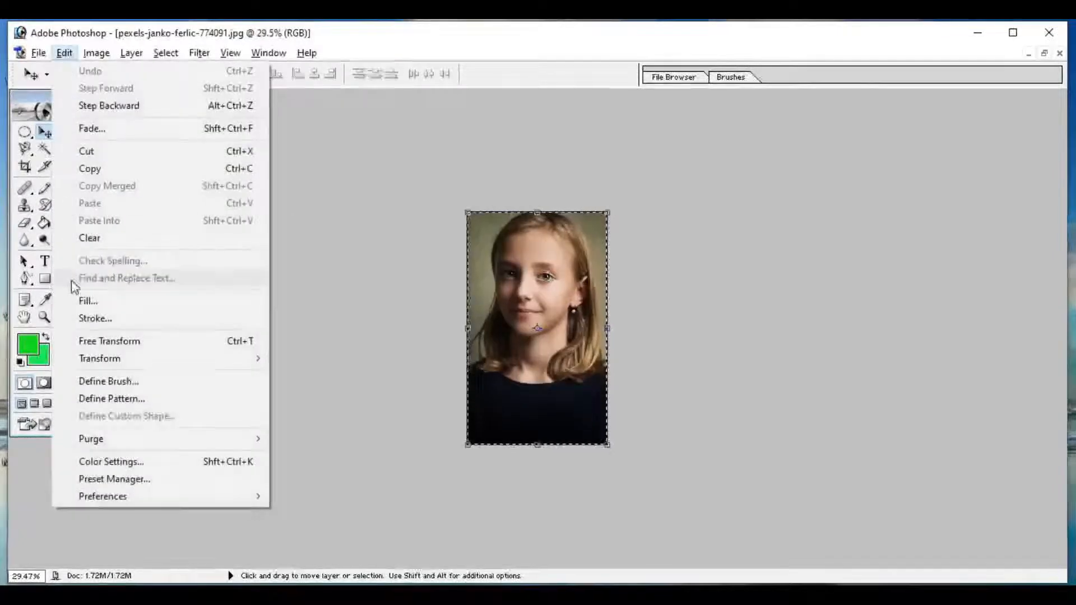
left_click(95, 318)
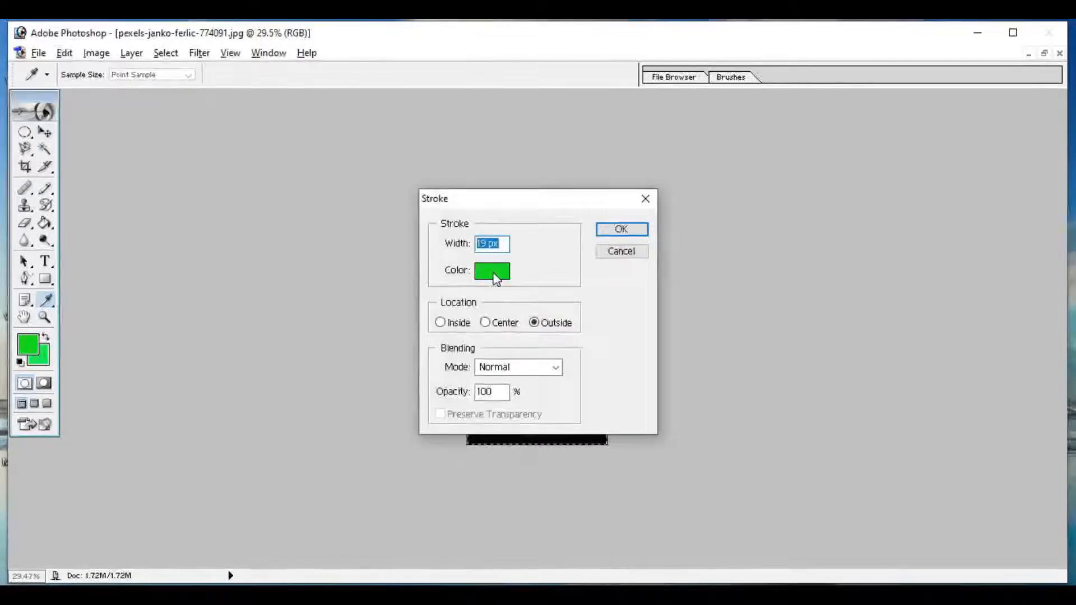
left_click(493, 272)
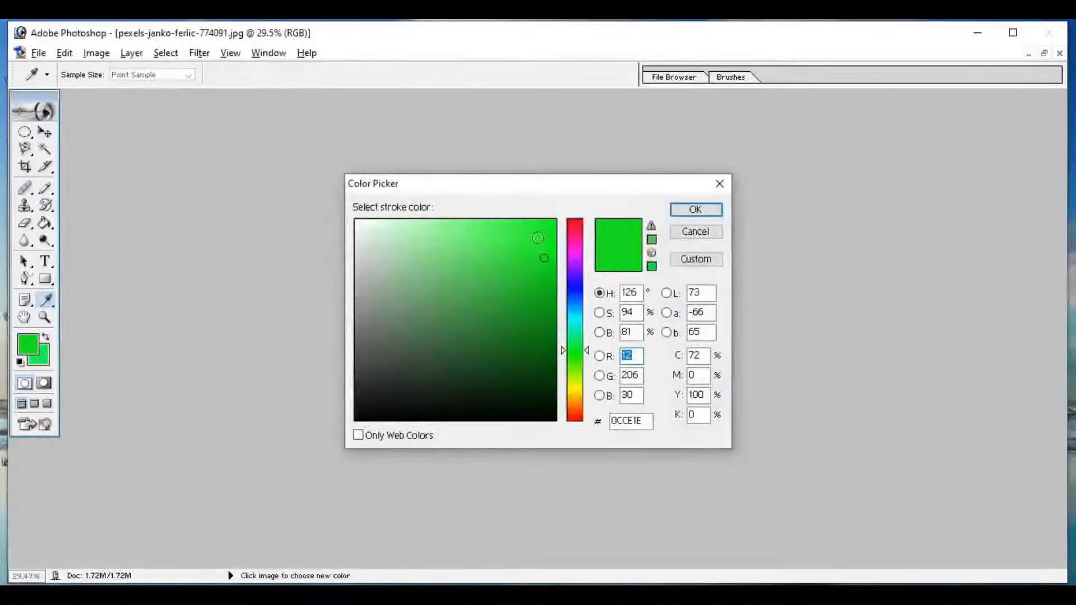
left_click(545, 231)
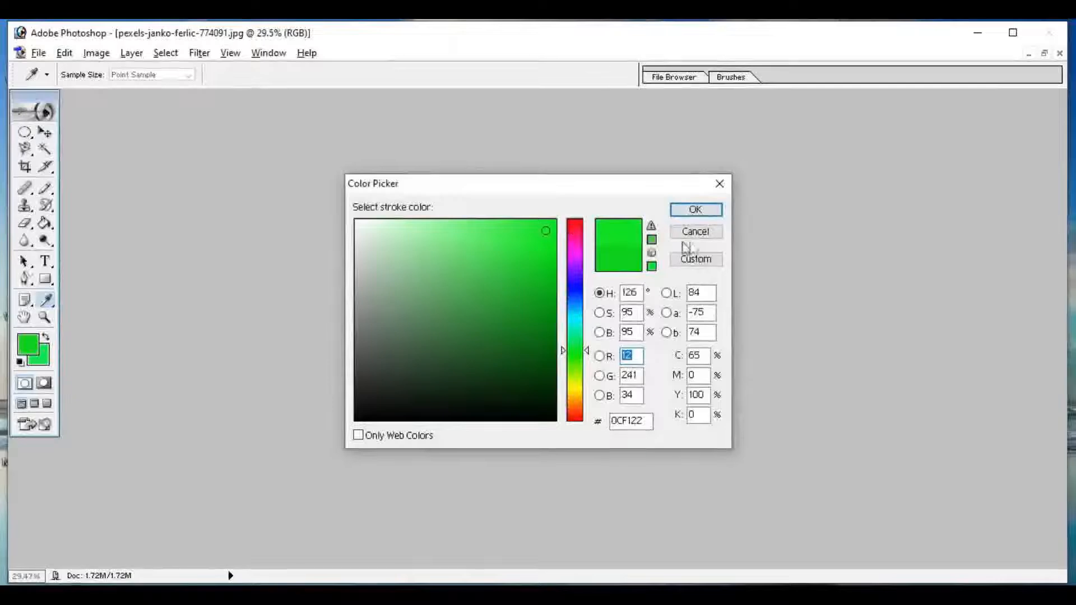
left_click(696, 211)
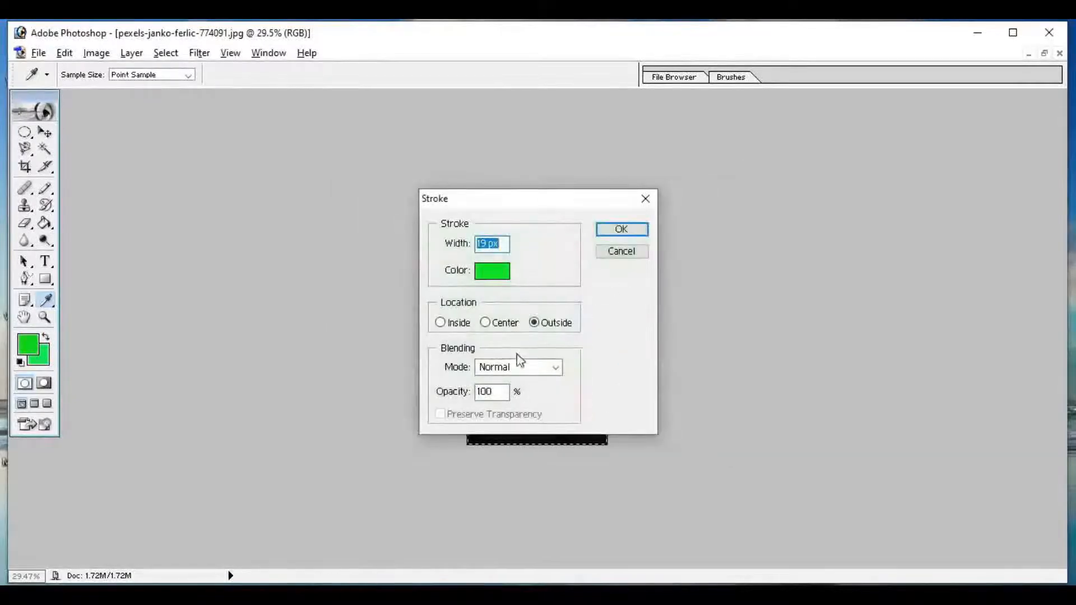
Apply the 19 px green stroke outside the selection with Normal blending mode
left_click(534, 370)
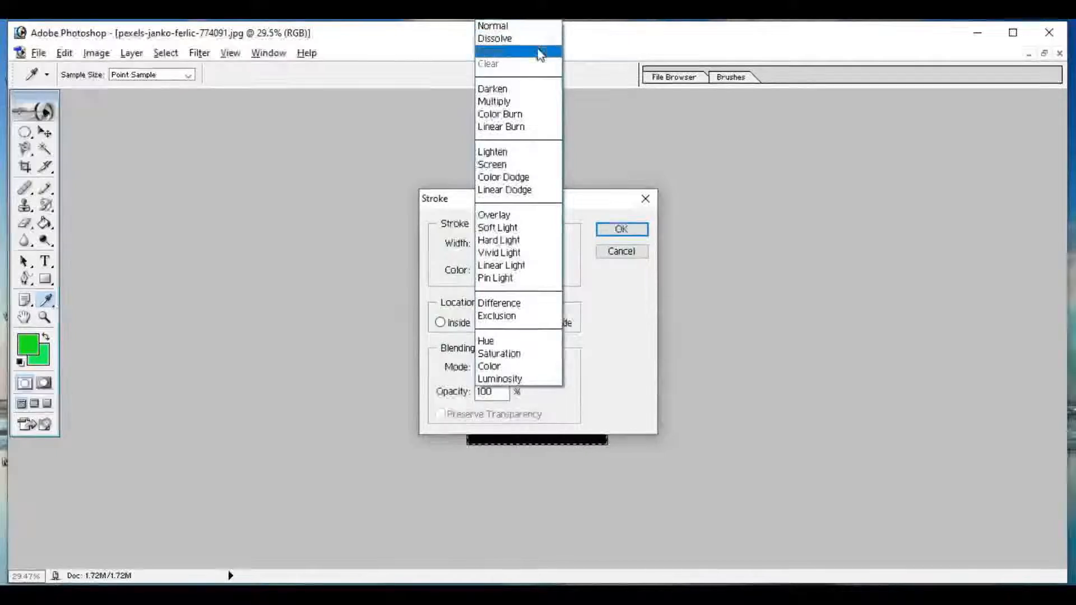
left_click(544, 26)
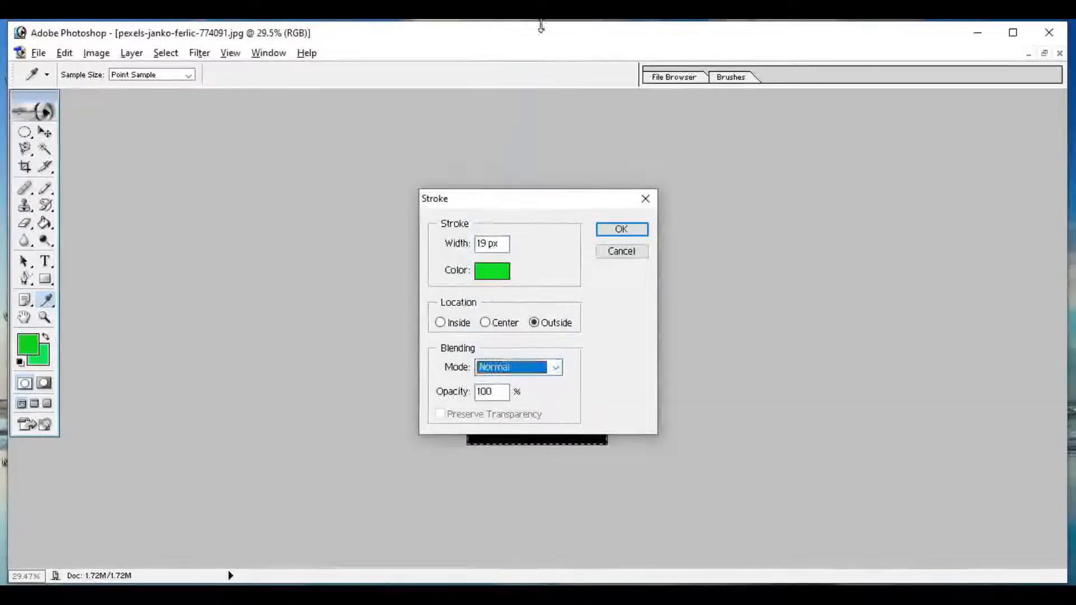
left_click(532, 325)
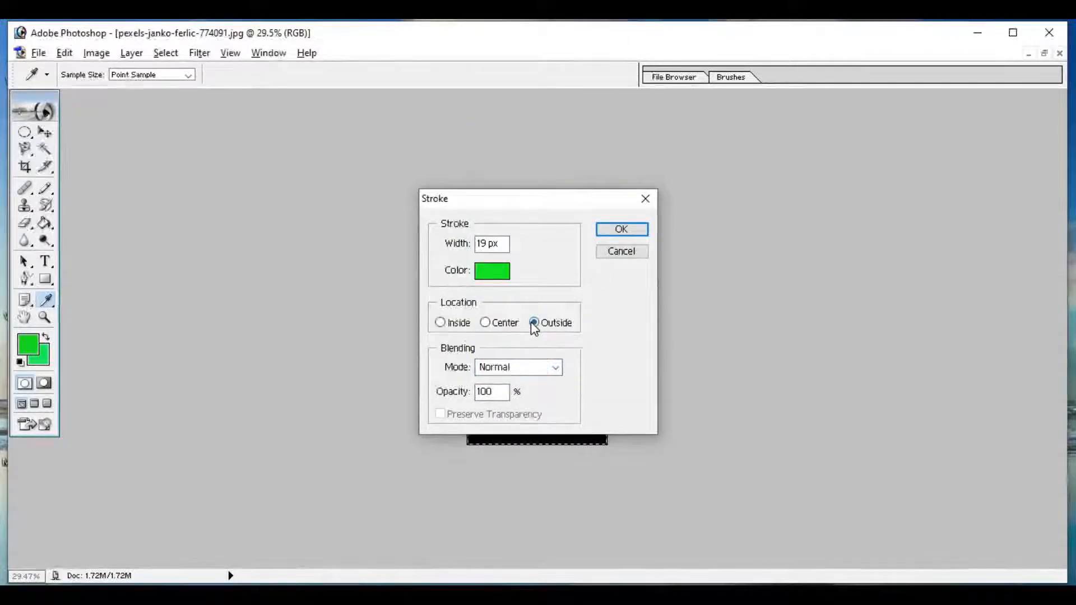
left_click(619, 231)
Scale the selected photo inward to about 90.4% width and 93.9% height, leaving an even green border on all four sides
key("v")
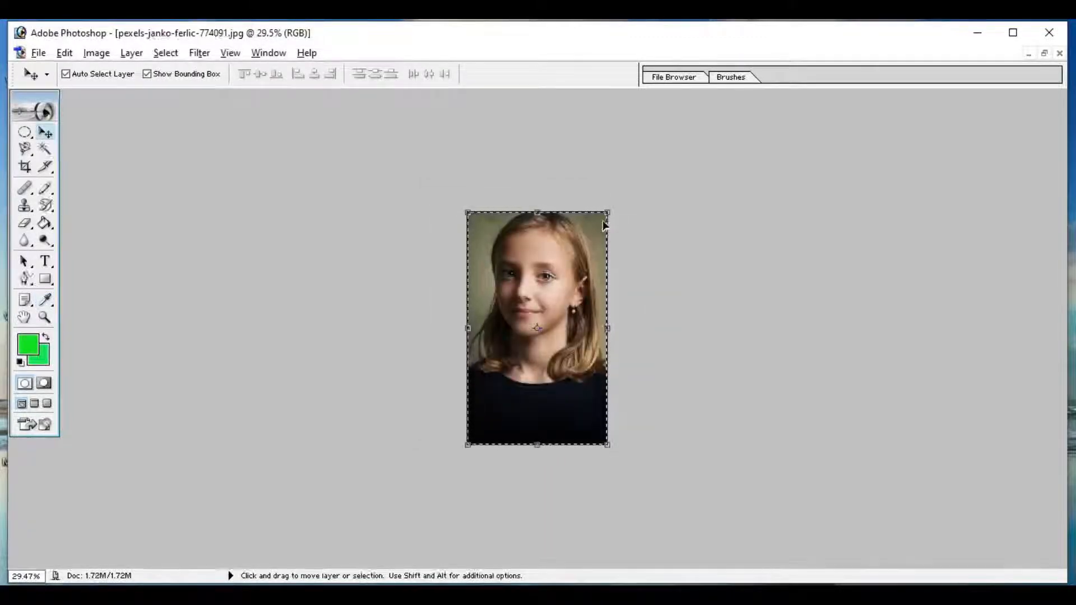
left_click(607, 213)
mouse_move(607, 213)
left_mouse_down()
mouse_move(594, 223)
mouse_move(593, 213)
mouse_move(598, 223)
left_mouse_up()
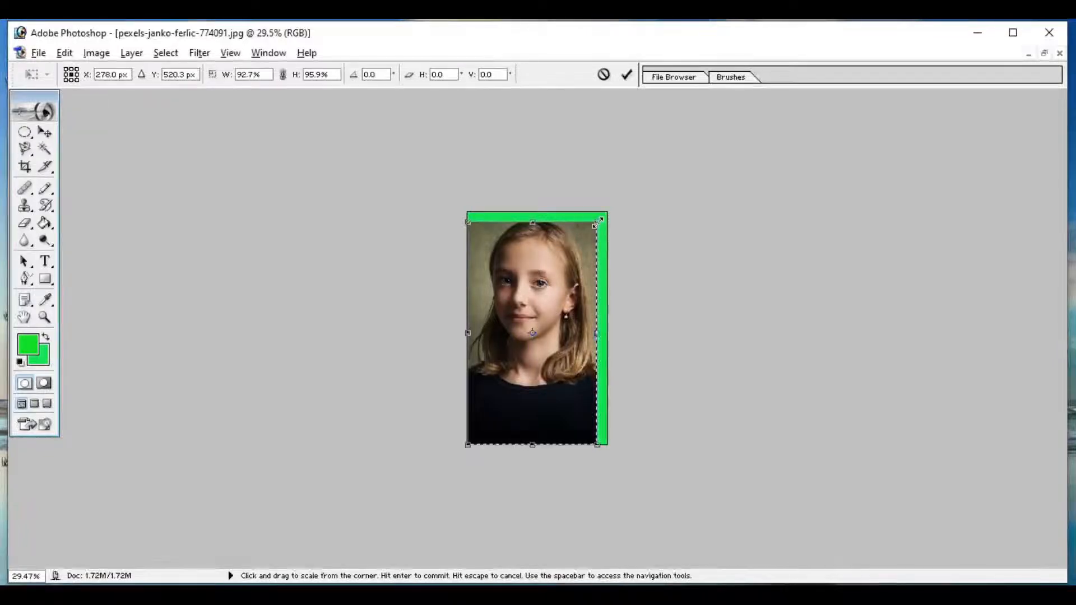
left_click_drag(597, 222, 605, 212)
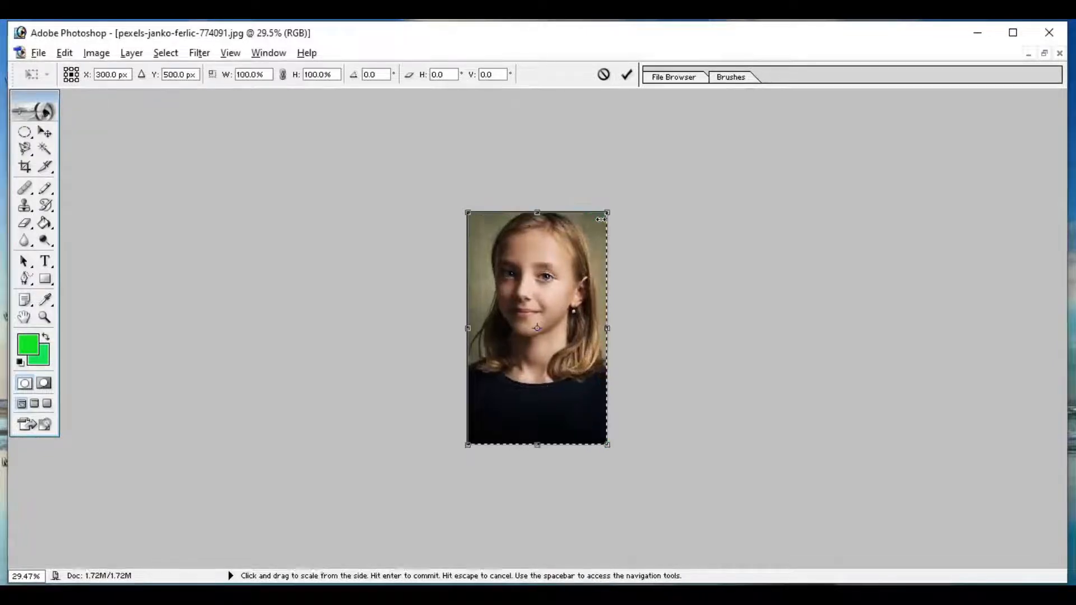
left_click_drag(606, 212, 596, 220)
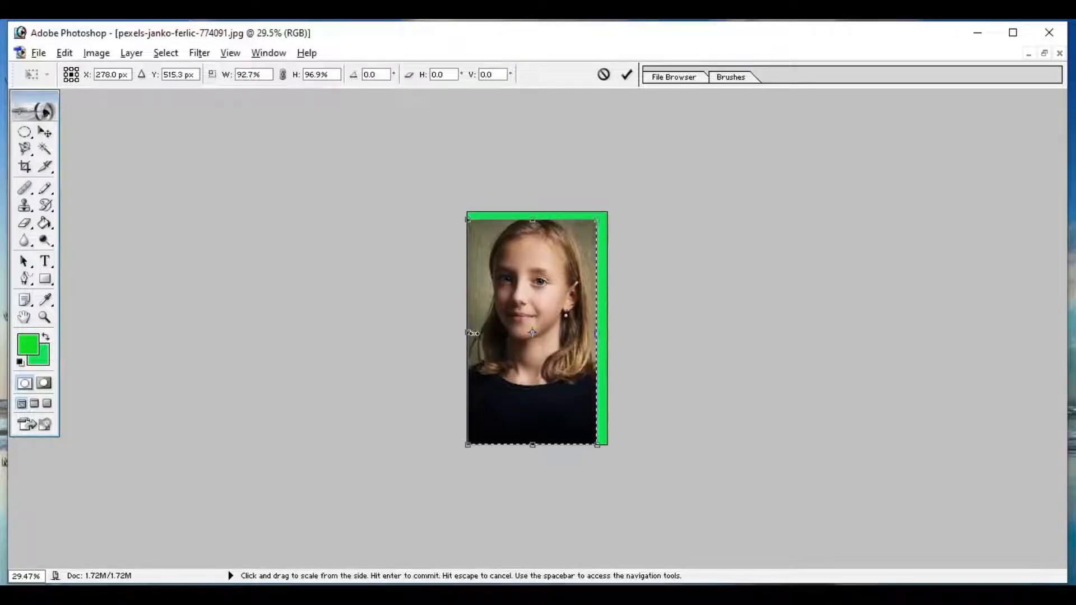
left_click_drag(469, 332, 475, 332)
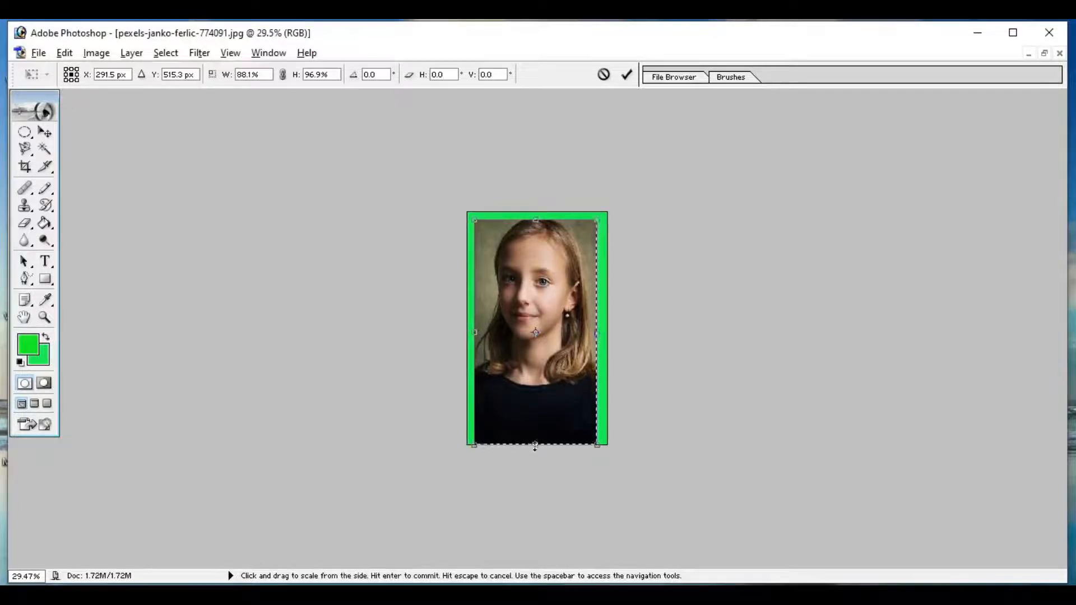
left_click_drag(537, 441, 537, 437)
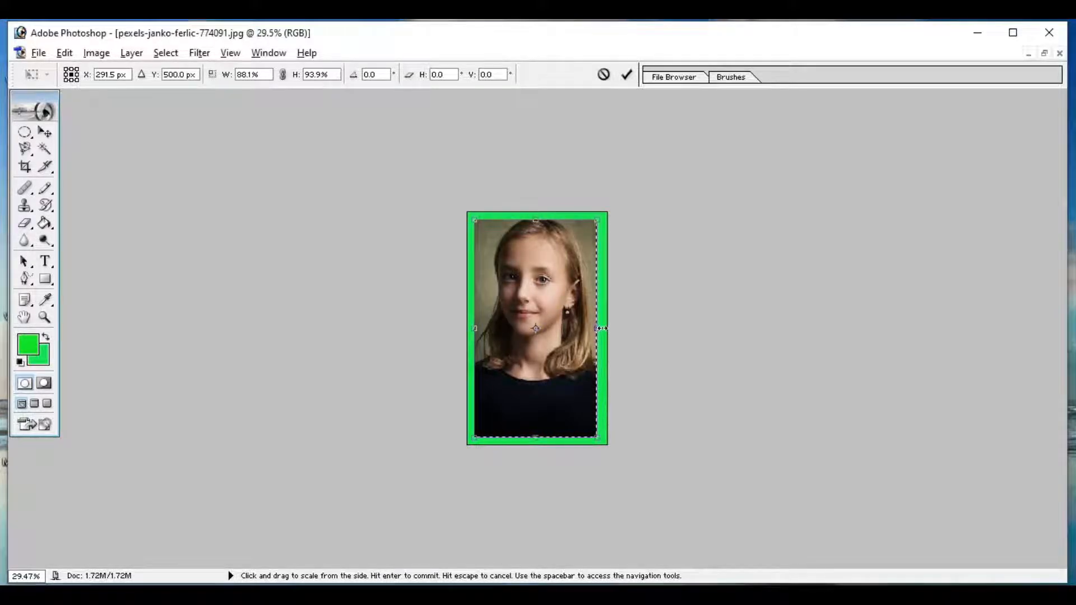
mouse_move(592, 329)
left_mouse_down()
mouse_move(604, 328)
mouse_move(593, 329)
left_mouse_up()
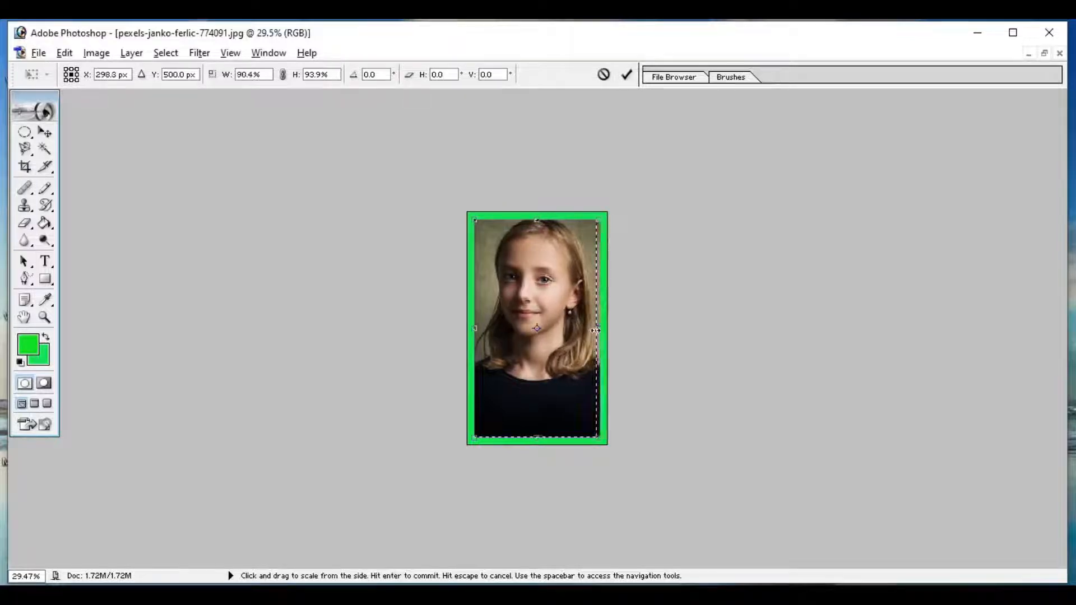
left_click_drag(593, 331, 600, 331)
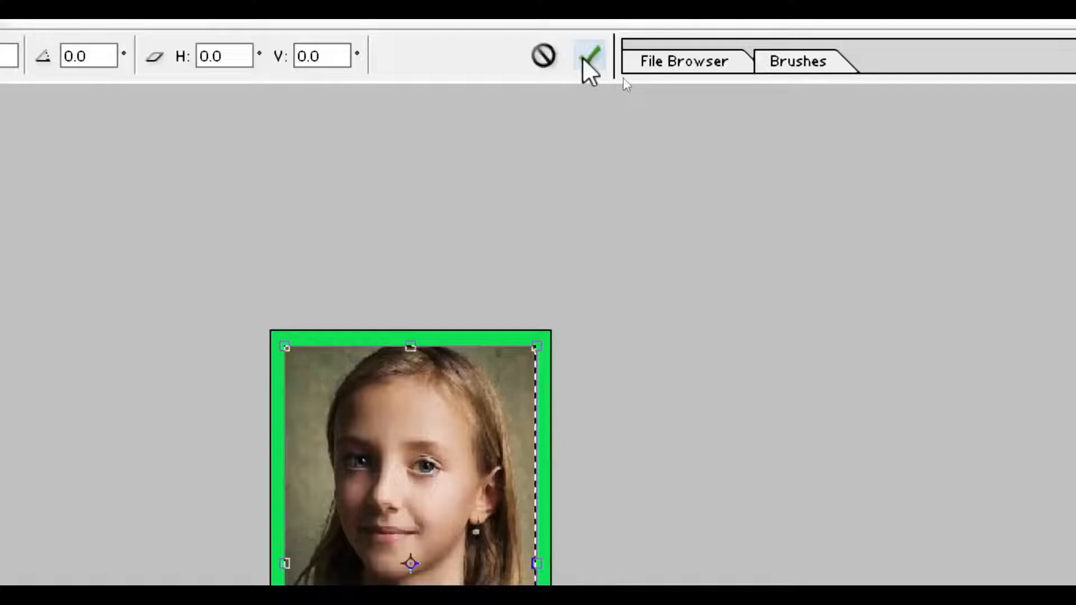
left_click(590, 60)
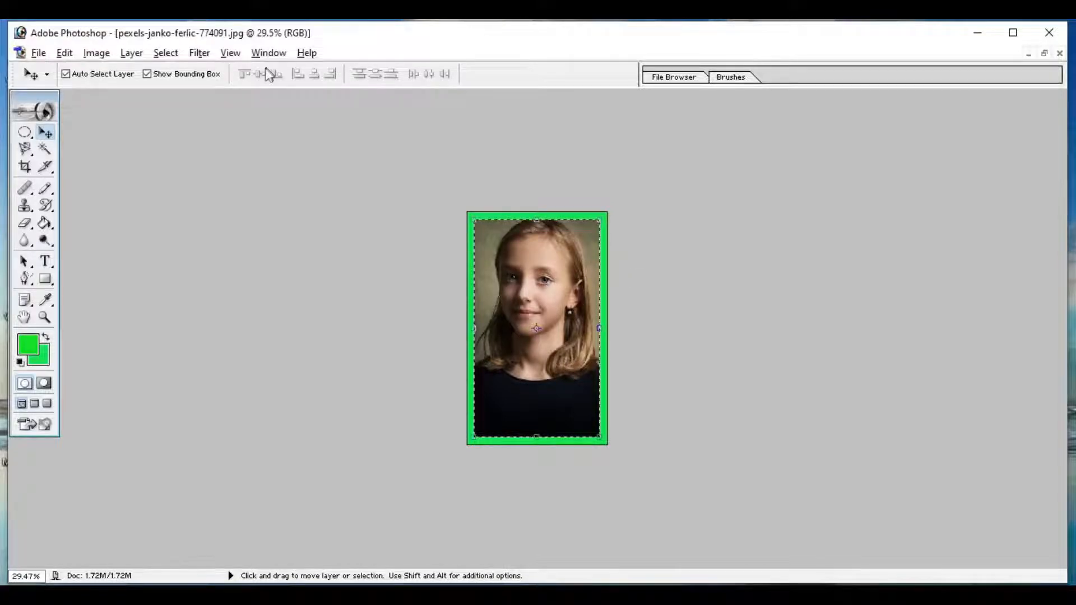
Deselect the resized portrait and check its green border at different magnifications
left_click(166, 53)
left_click(187, 79)
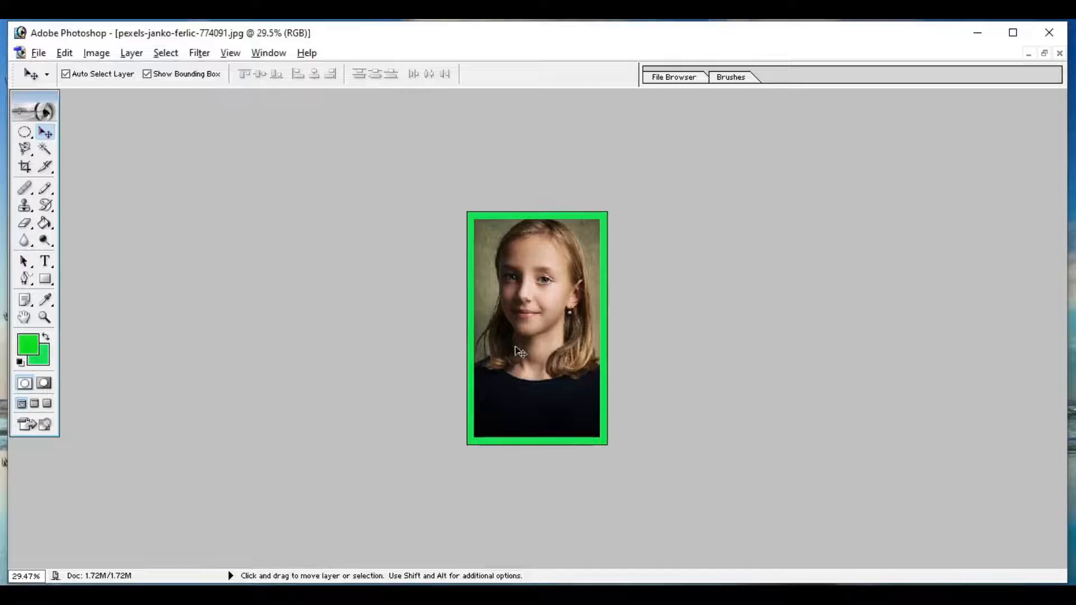
scroll(516, 347, "up", 3)
scroll(520, 352, "down", 5)
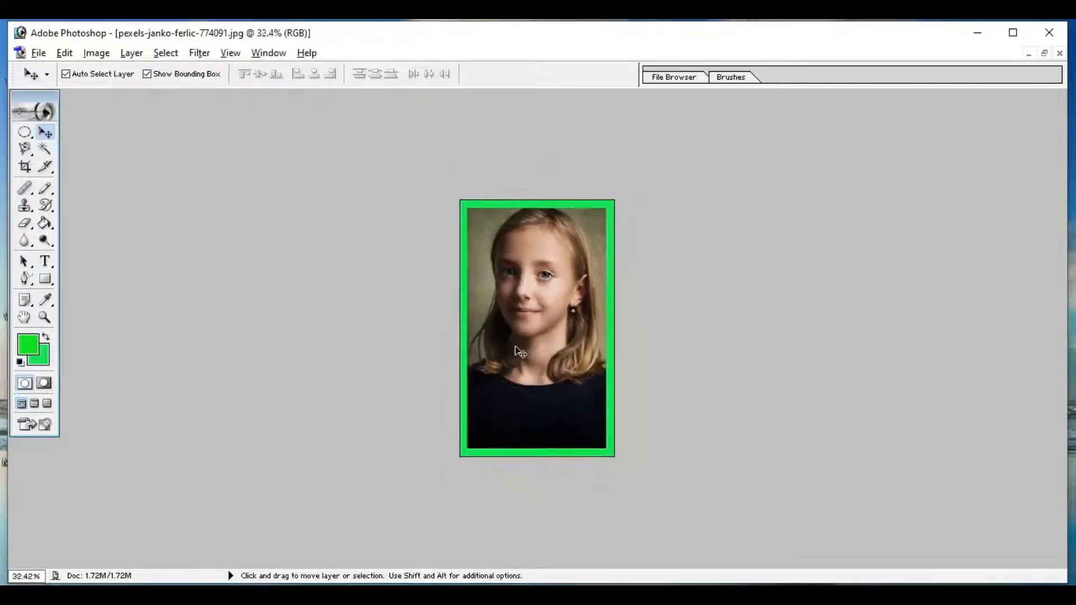
scroll(520, 352, "up", 4)
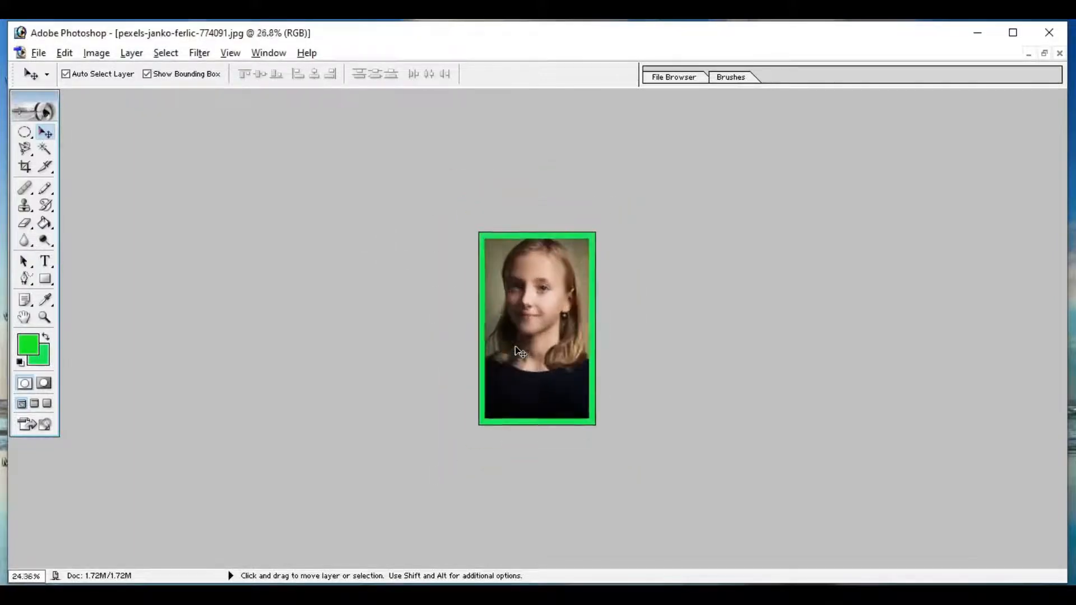
scroll(520, 352, "down", 1)
scroll(520, 352, "down", 3)
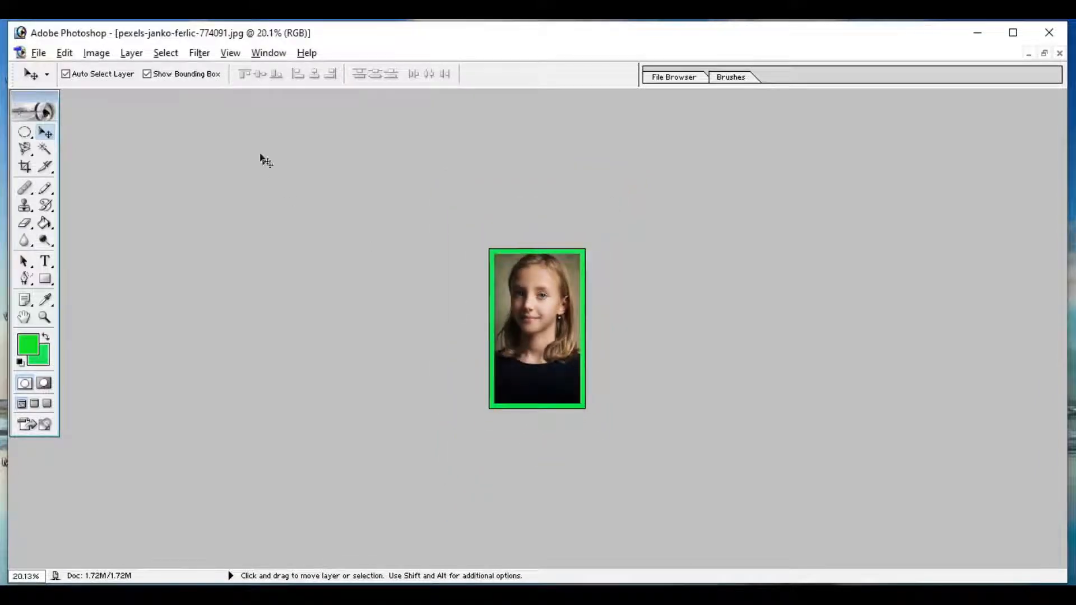
Create a new 6 × 4 inch RGB Color document with white contents and a resolution of 500 pixels/inch
left_click(36, 54)
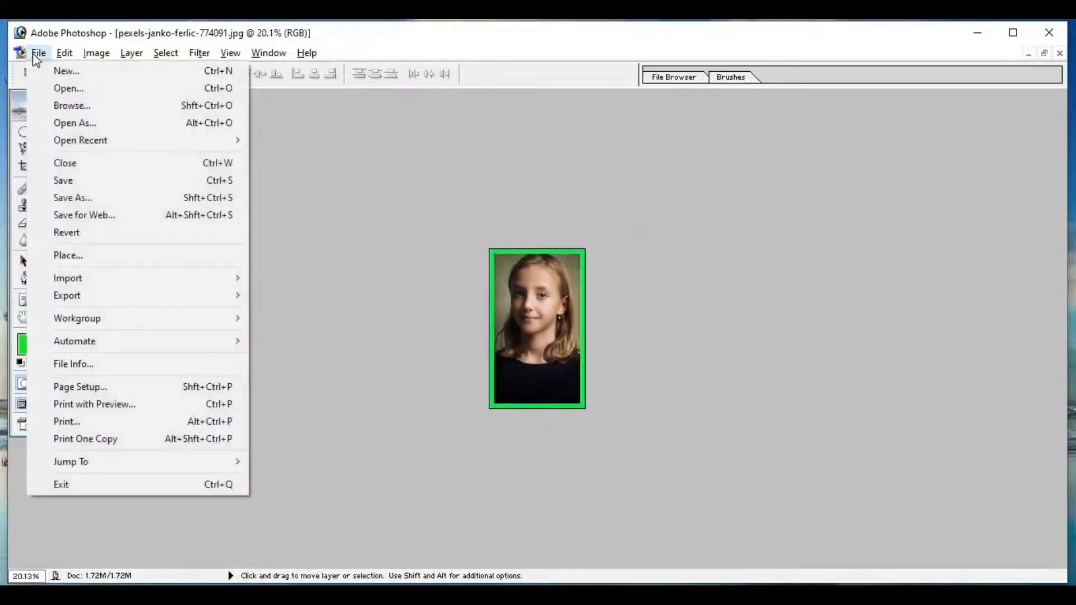
left_click(60, 72)
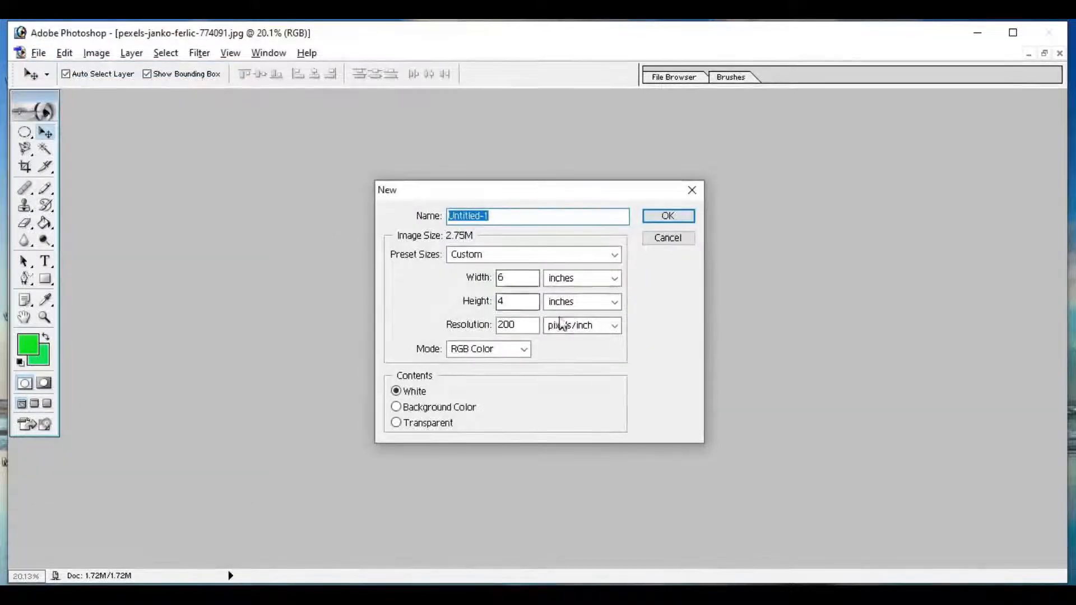
left_click(526, 277)
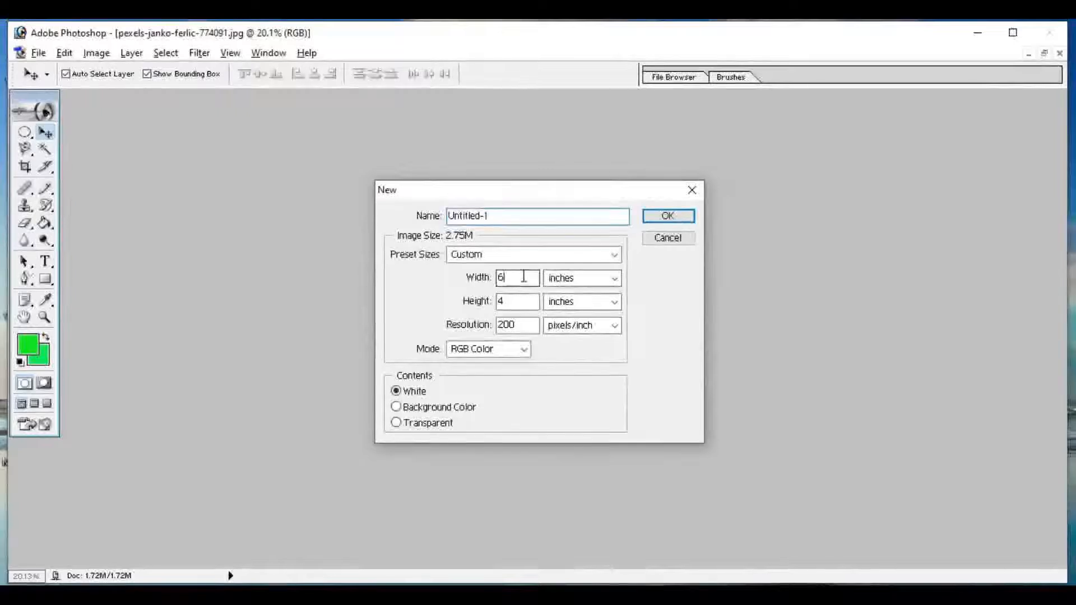
left_click(504, 324)
key("BackSpace")
type("500")
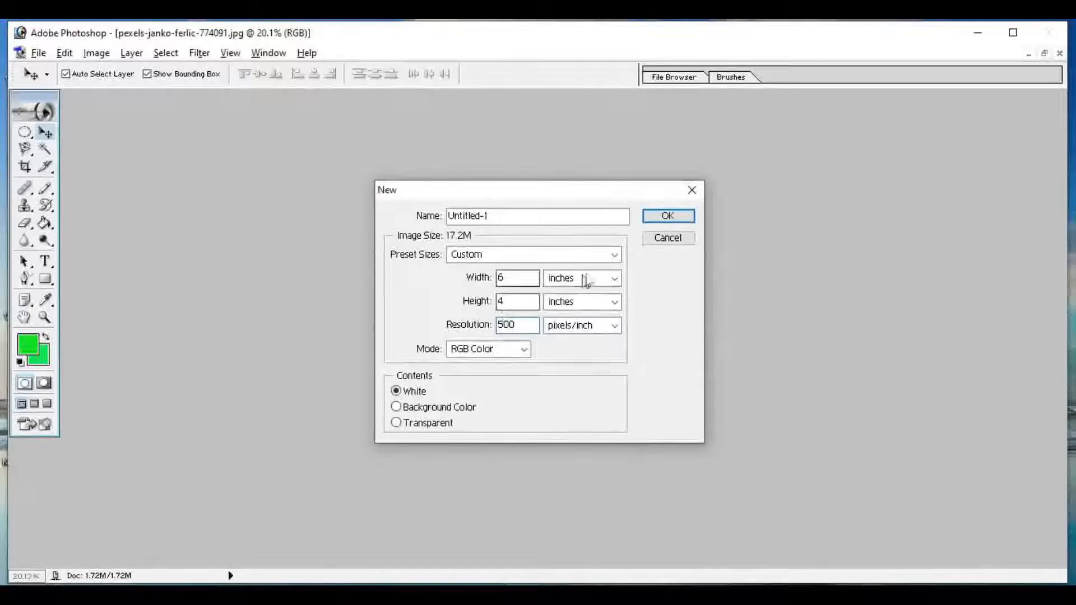
left_click(667, 217)
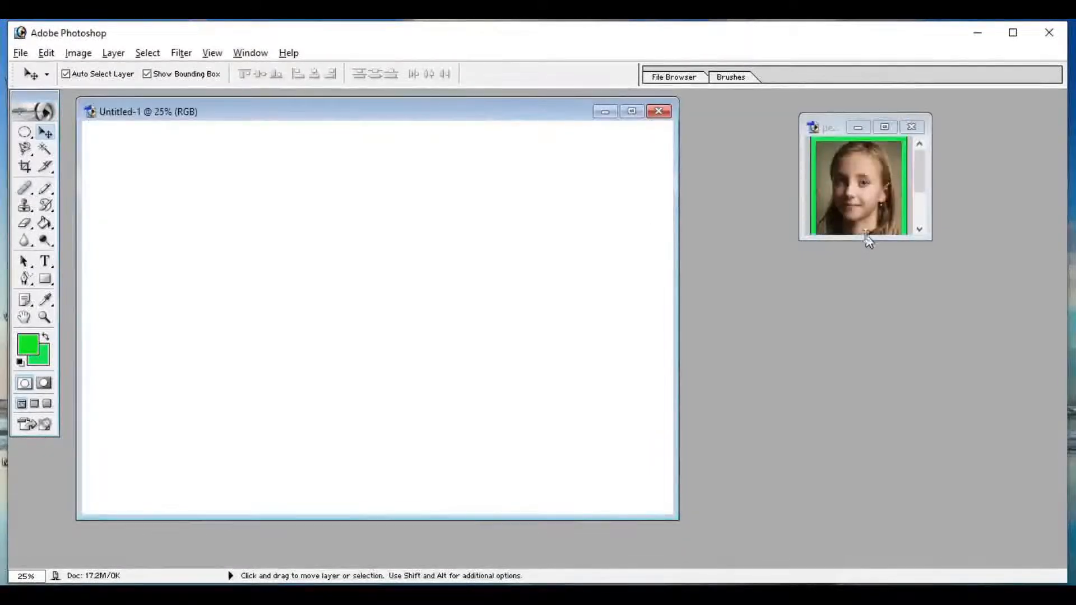
Enlarge the portrait's window to show the whole photo and define the photo as a pattern named "pattern"
left_click_drag(866, 238, 866, 321)
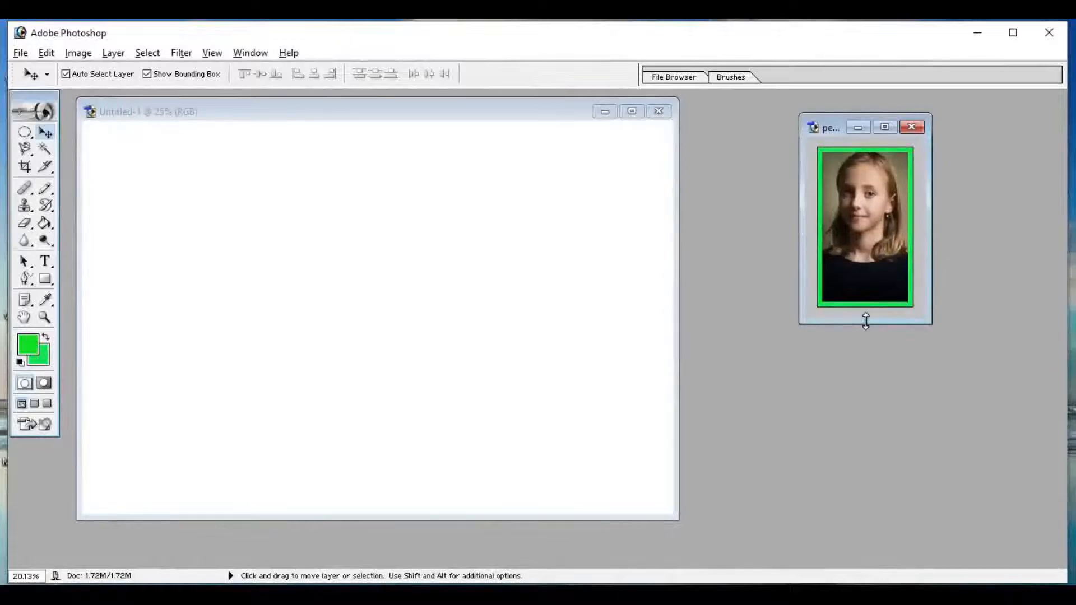
left_click(328, 163)
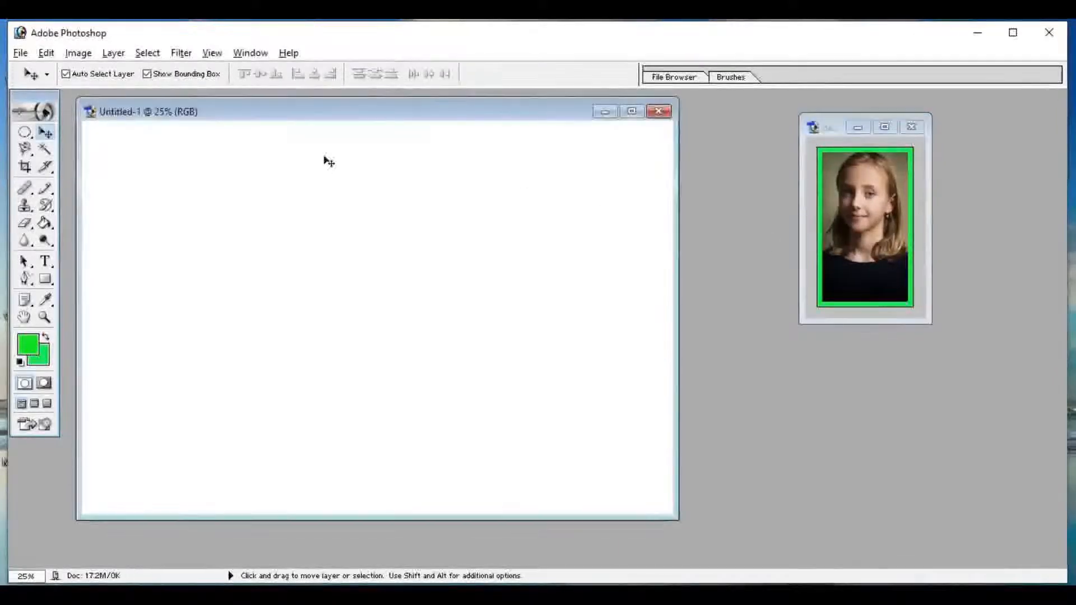
left_click(835, 133)
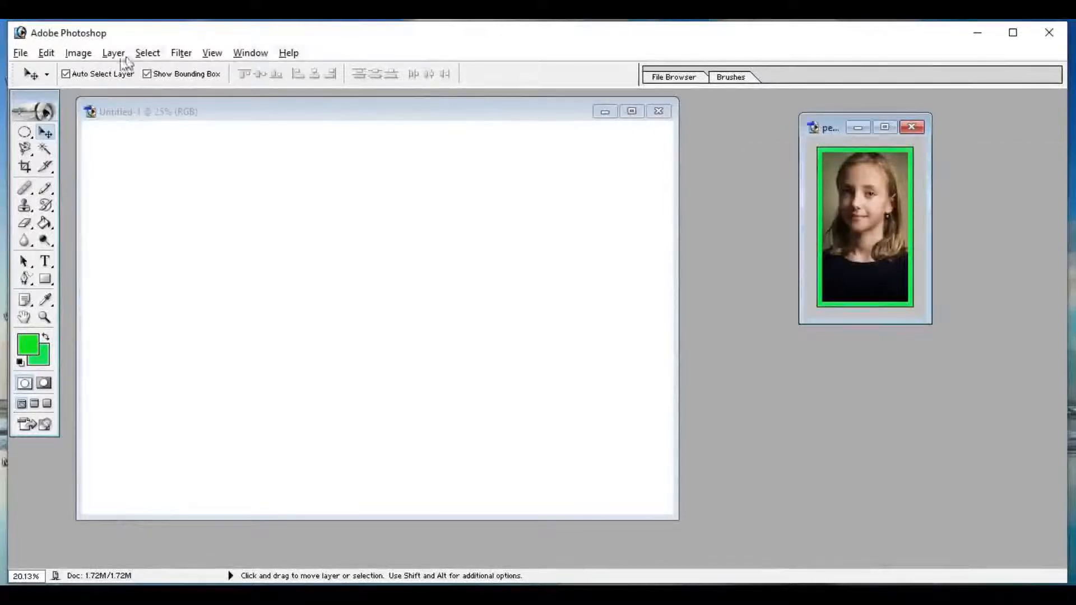
left_click(46, 53)
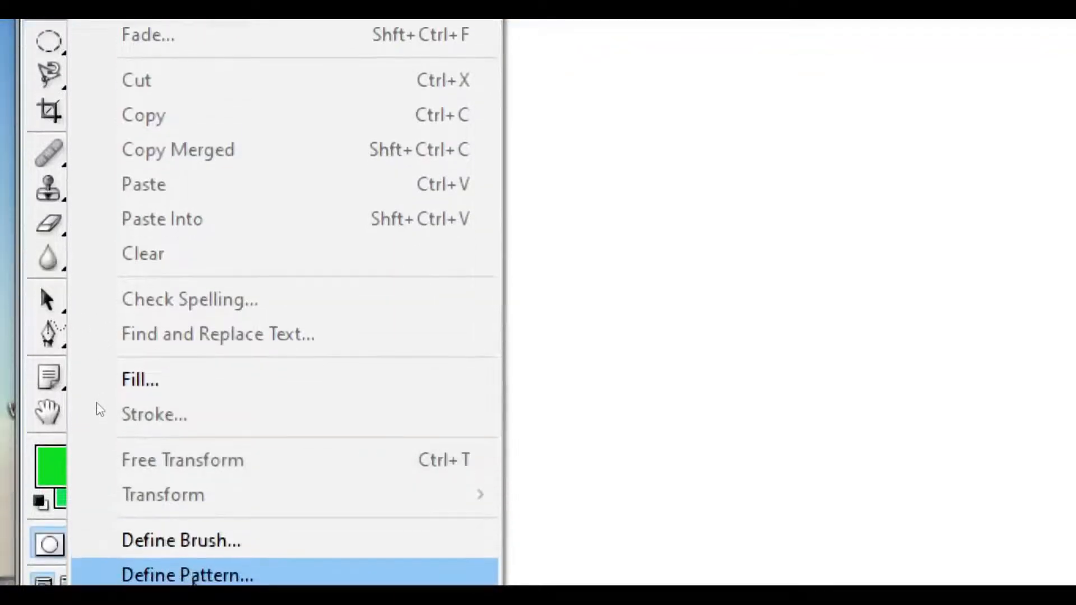
left_click(196, 577)
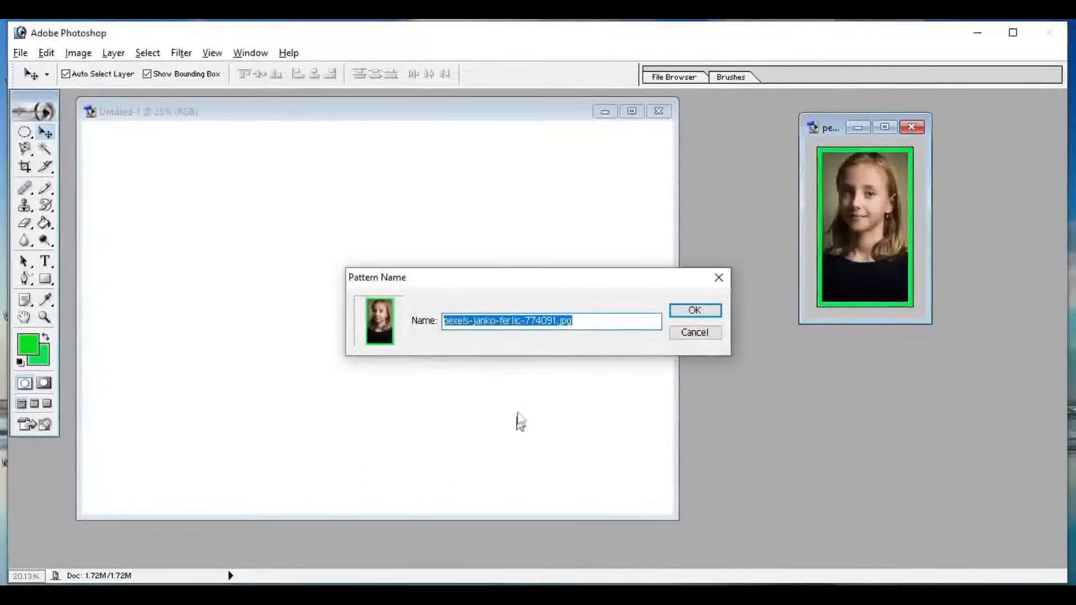
left_click(591, 319)
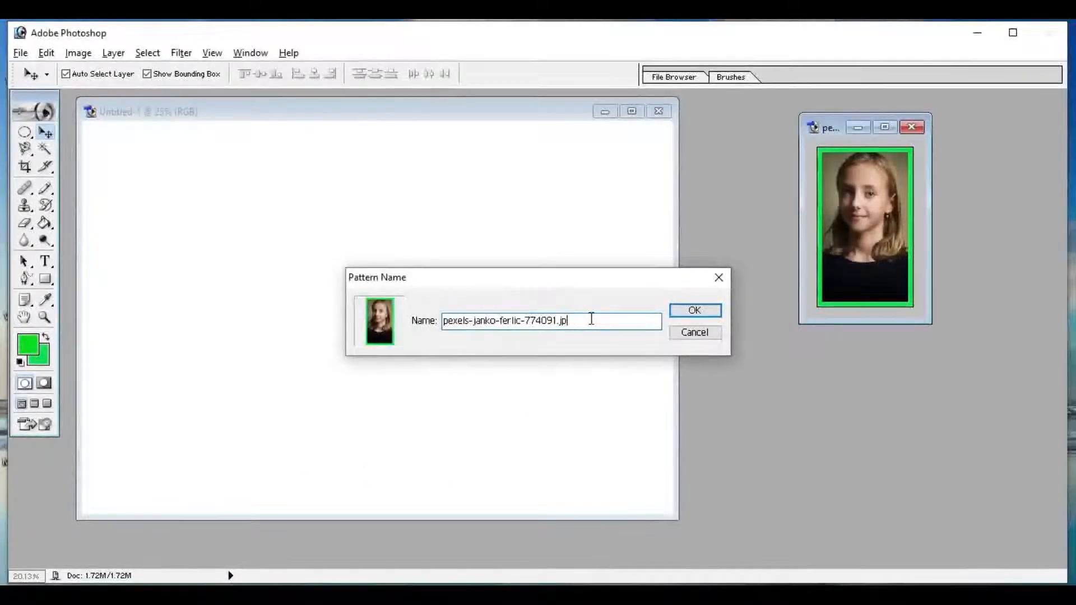
type("pattern")
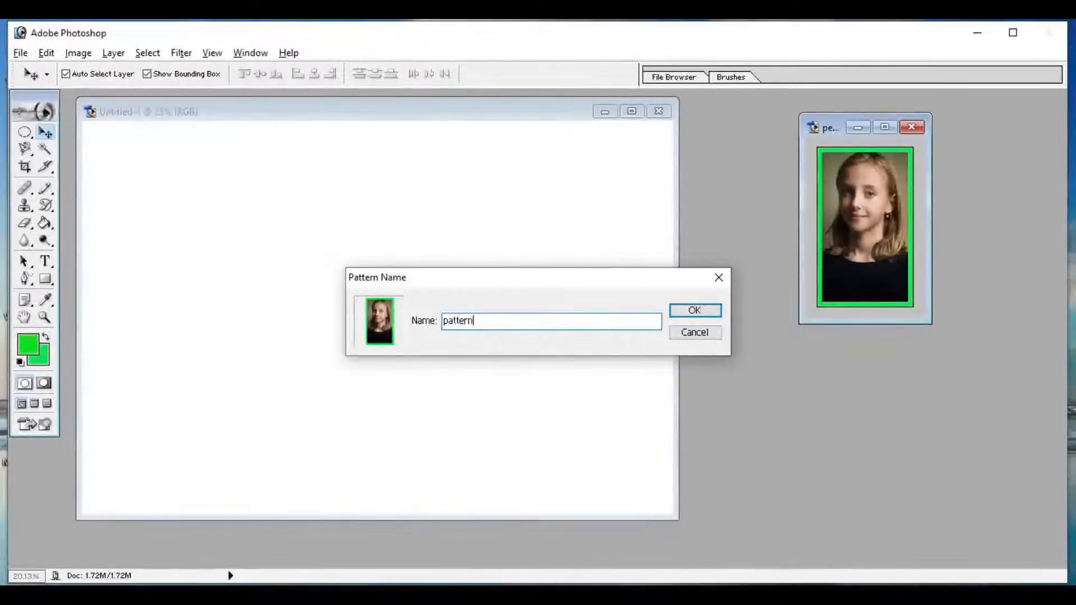
left_click(682, 311)
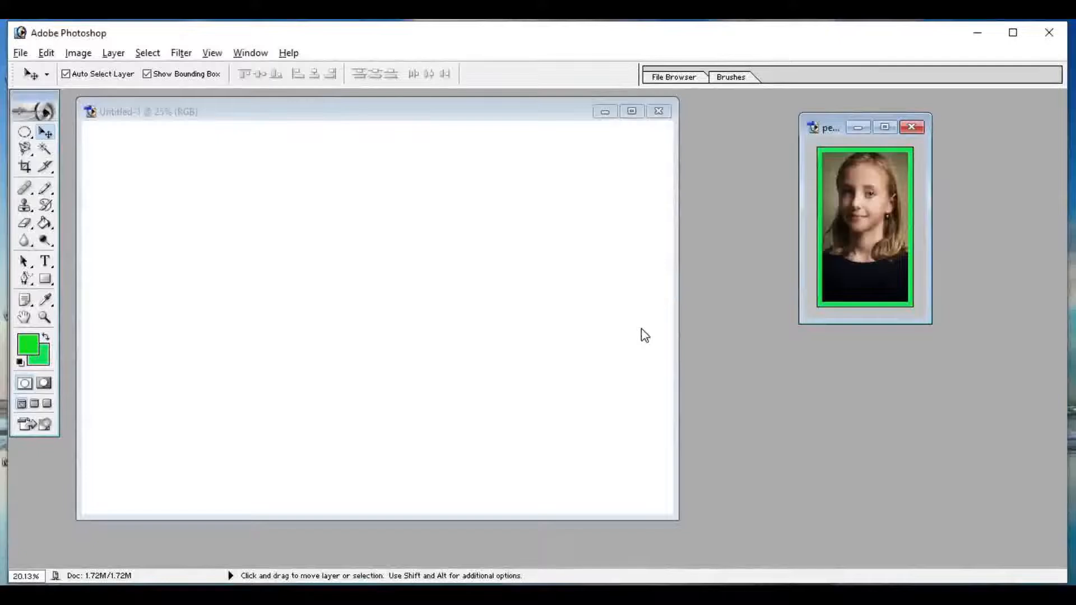
Fill the blank 6 × 4 inch document with the green-bordered portrait pattern in Normal mode at 100% opacity
left_click(269, 112)
left_click(46, 52)
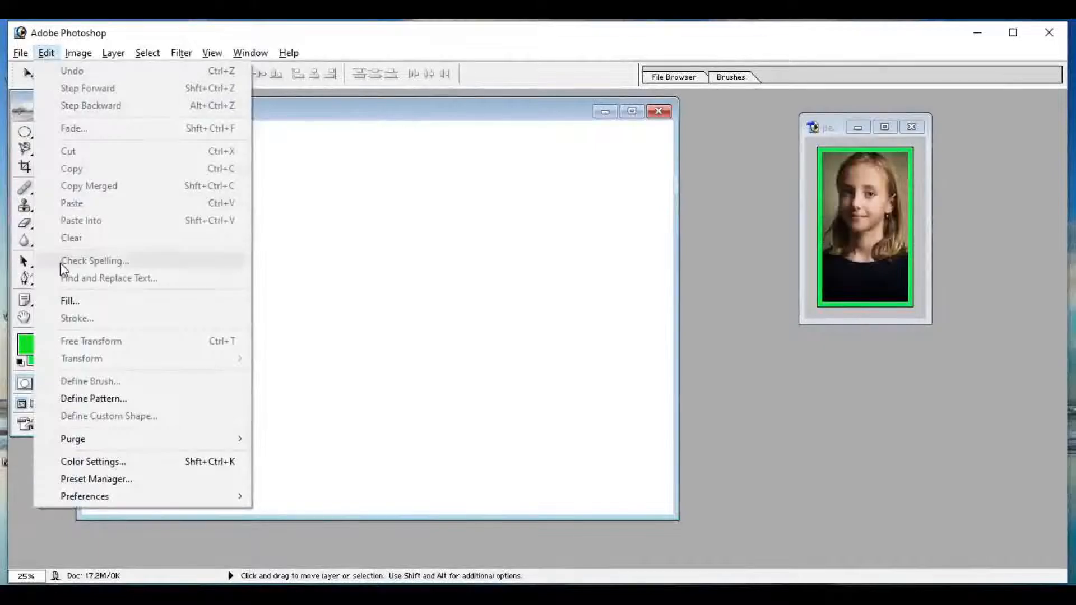
left_click(73, 303)
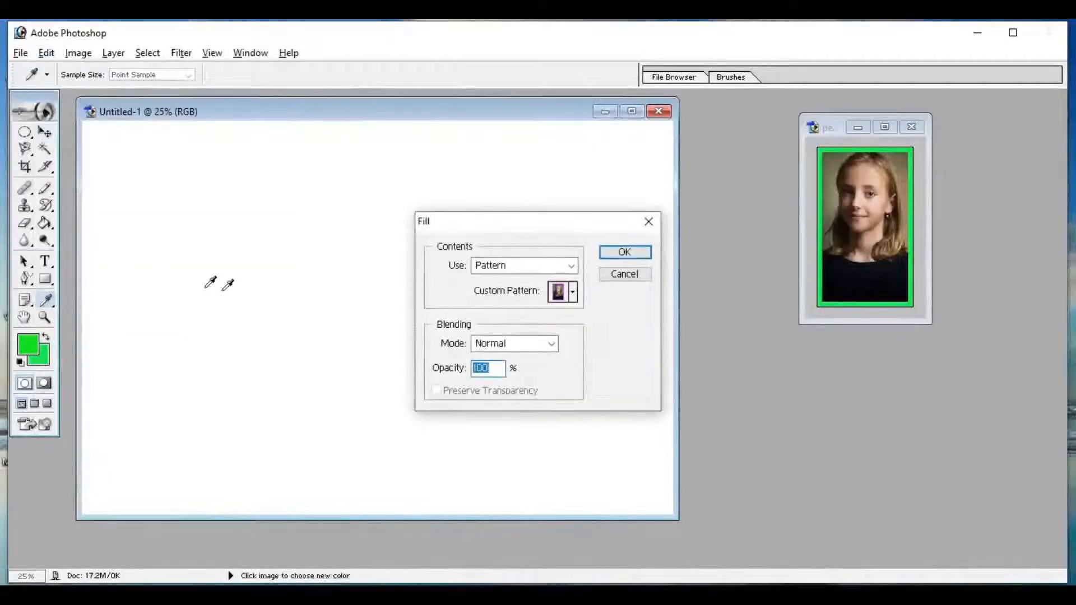
left_click(573, 292)
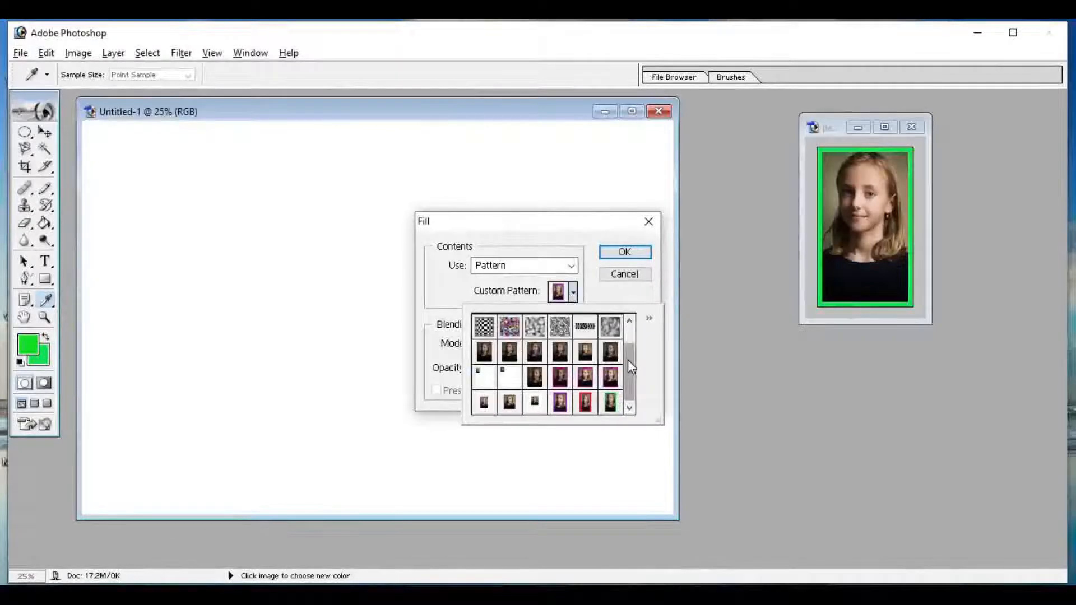
left_click(611, 404)
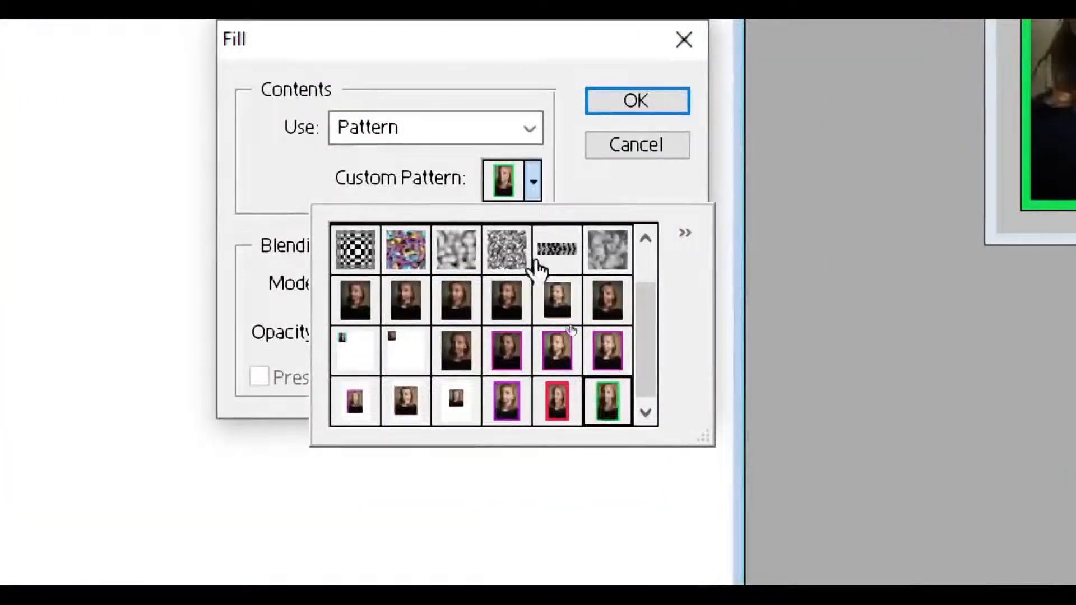
left_click(235, 154)
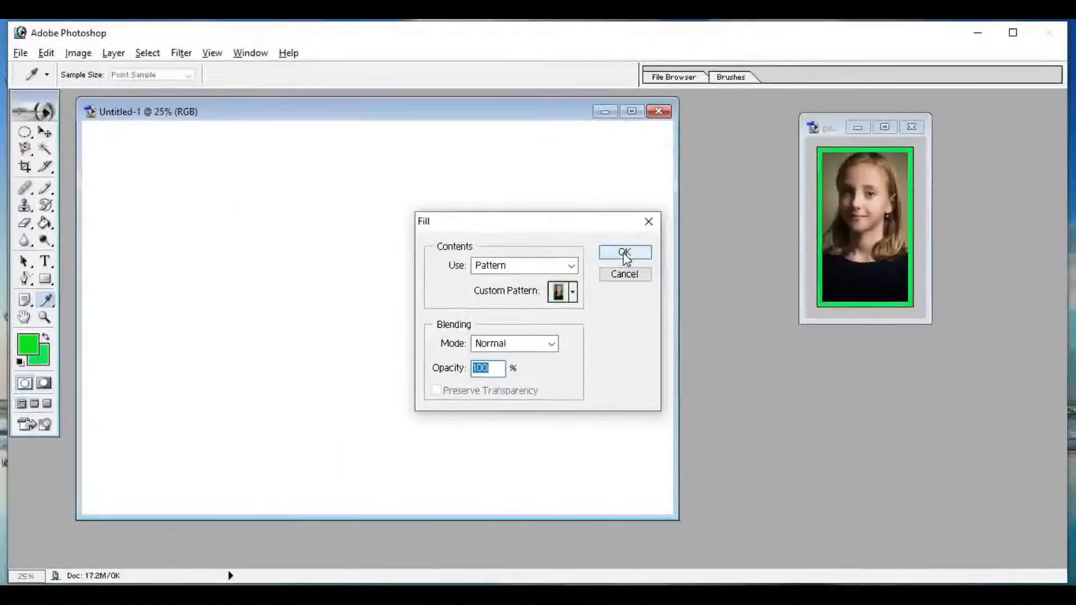
left_click(625, 254)
key("v")
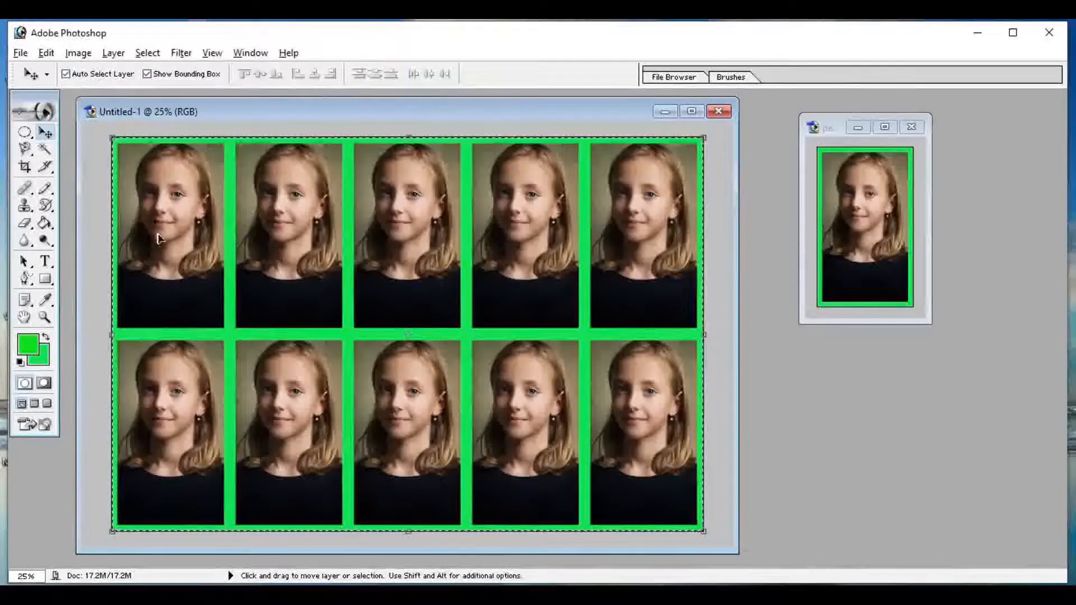
key("ctrl+p")
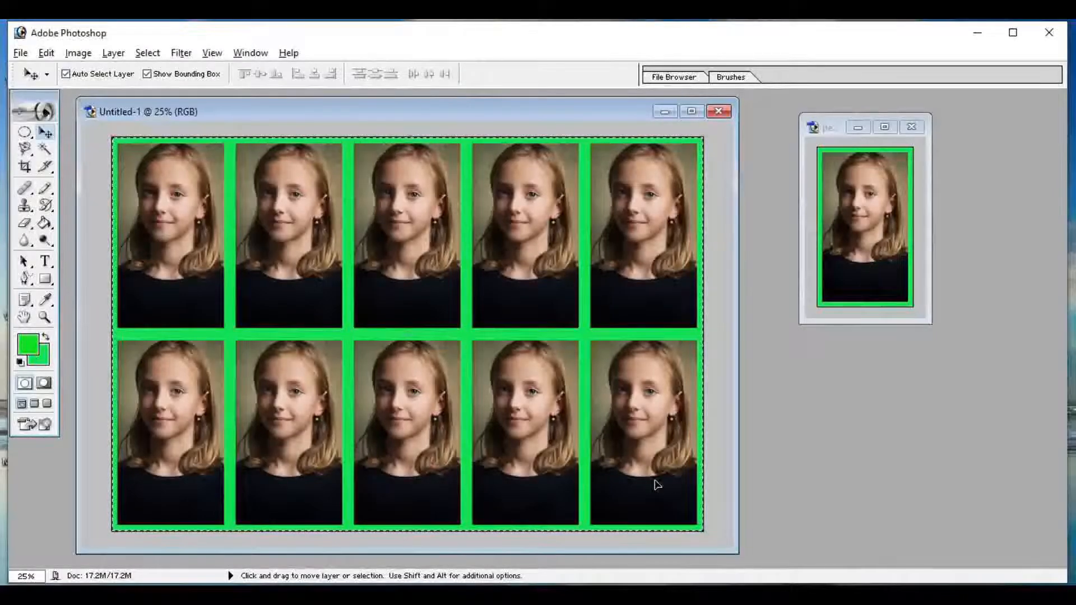
mouse_move(655, 483)
left_mouse_down()
mouse_move(666, 488)
mouse_move(651, 482)
left_mouse_up()
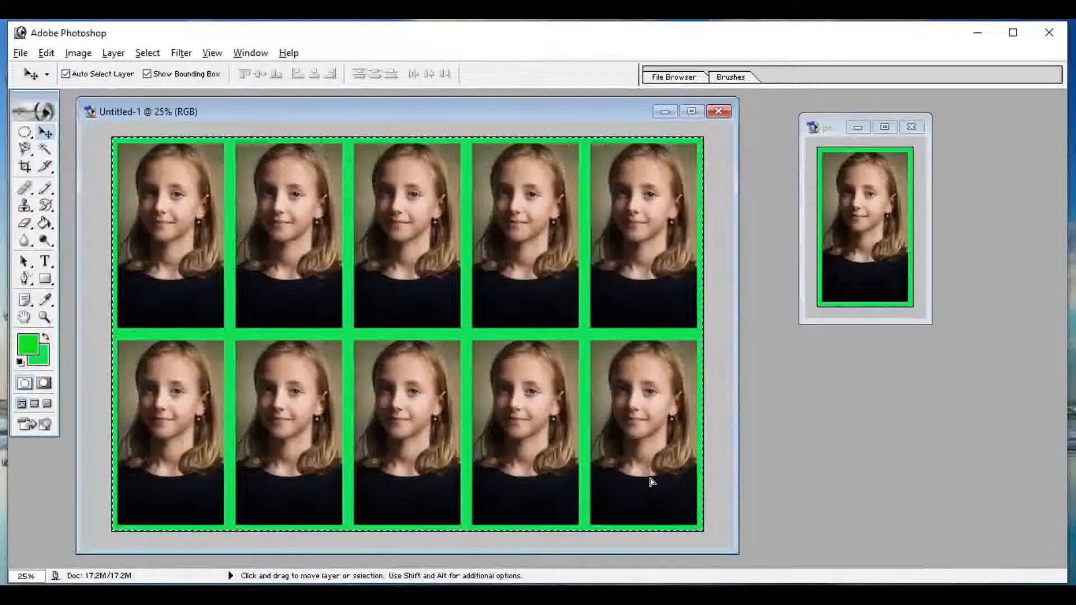
mouse_move(510, 308)
left_mouse_down()
mouse_move(516, 360)
mouse_move(505, 347)
mouse_move(510, 315)
left_mouse_up()
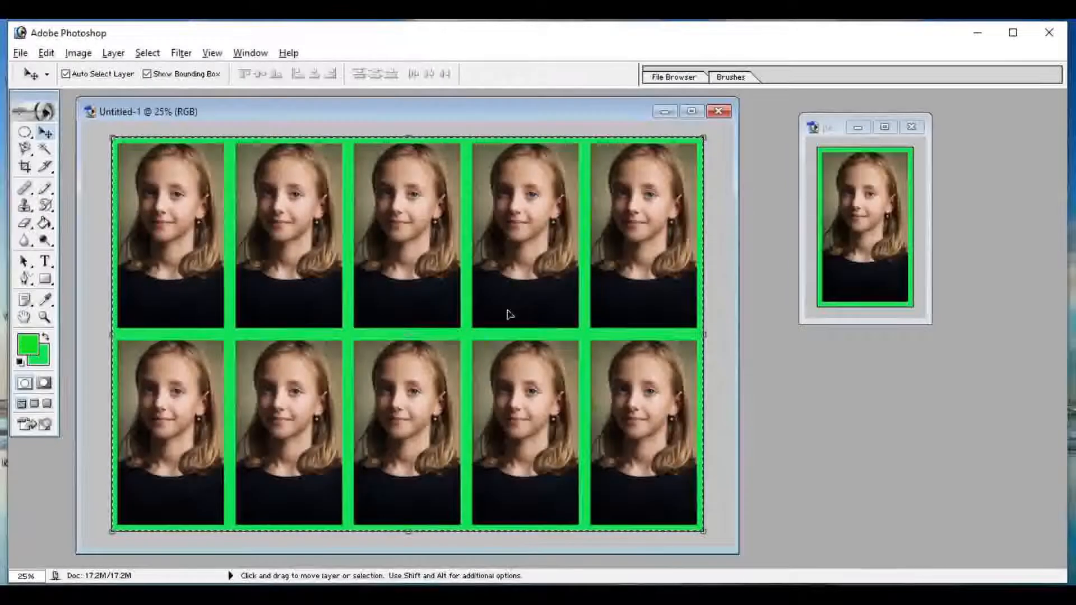